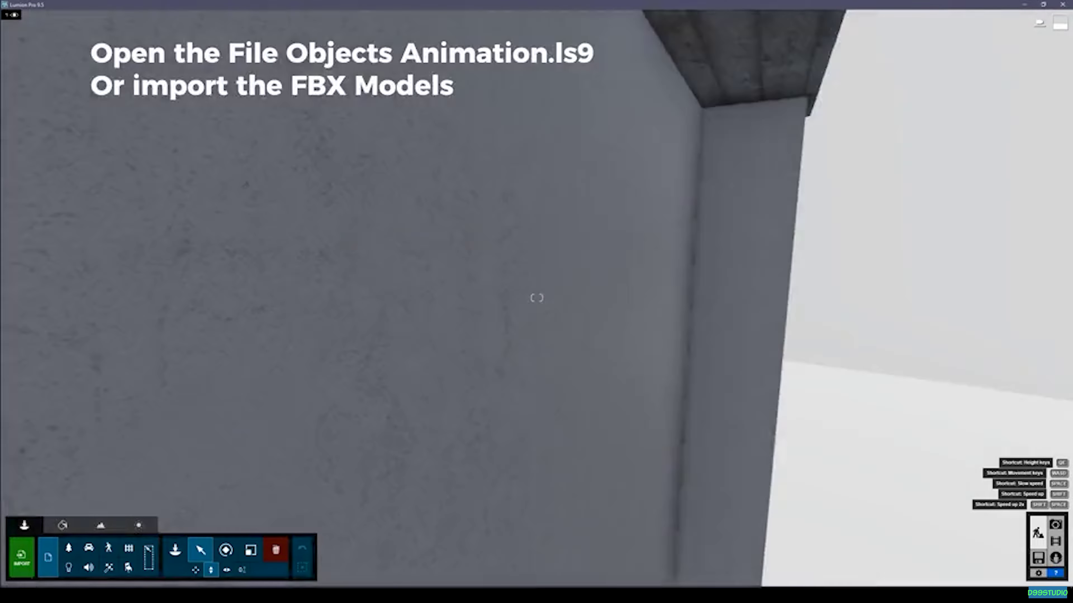
Try swinging the left leaf of the blue double door open by rotating it, and undo the rotation.
key("s")
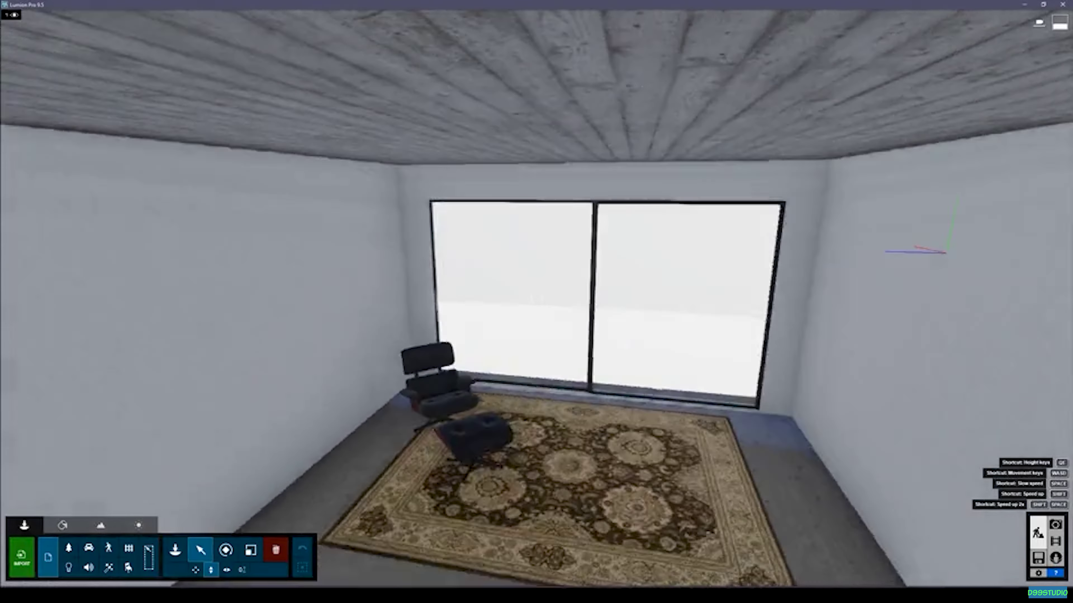
key("w")
key("s")
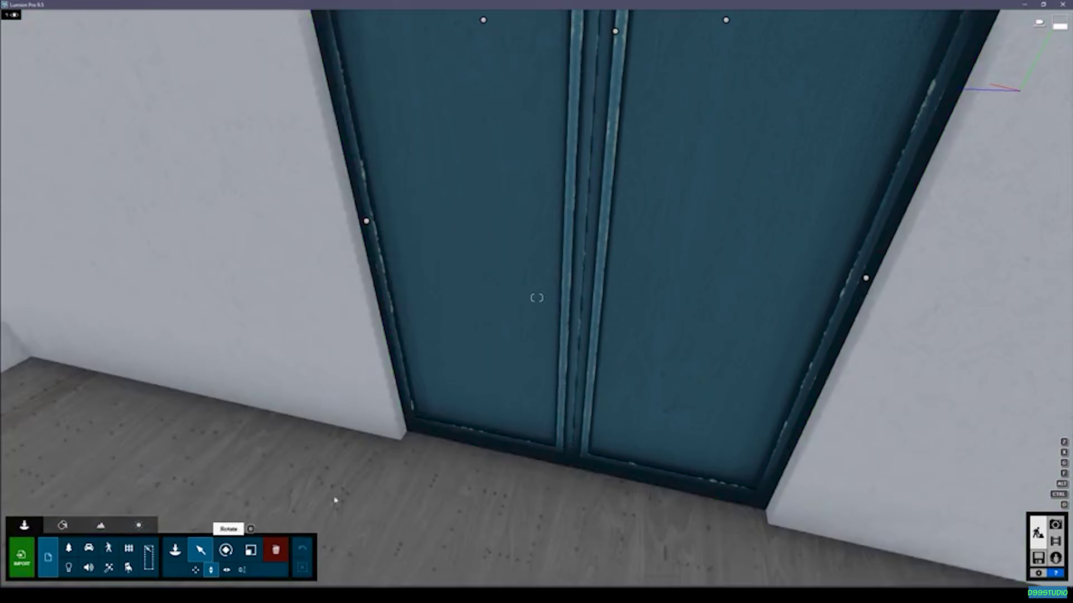
left_click(454, 328)
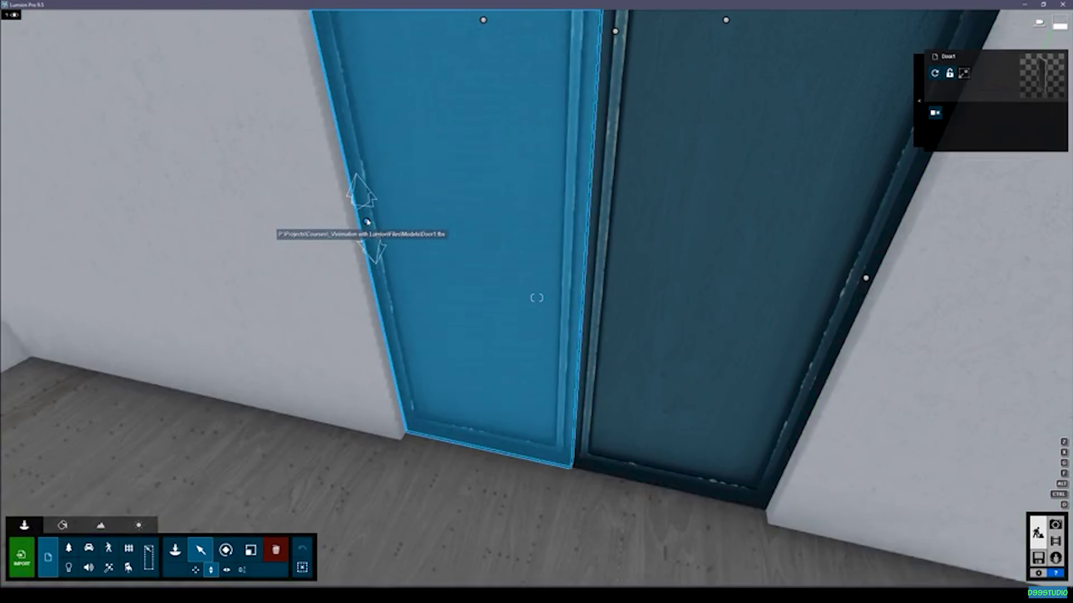
left_click(367, 222)
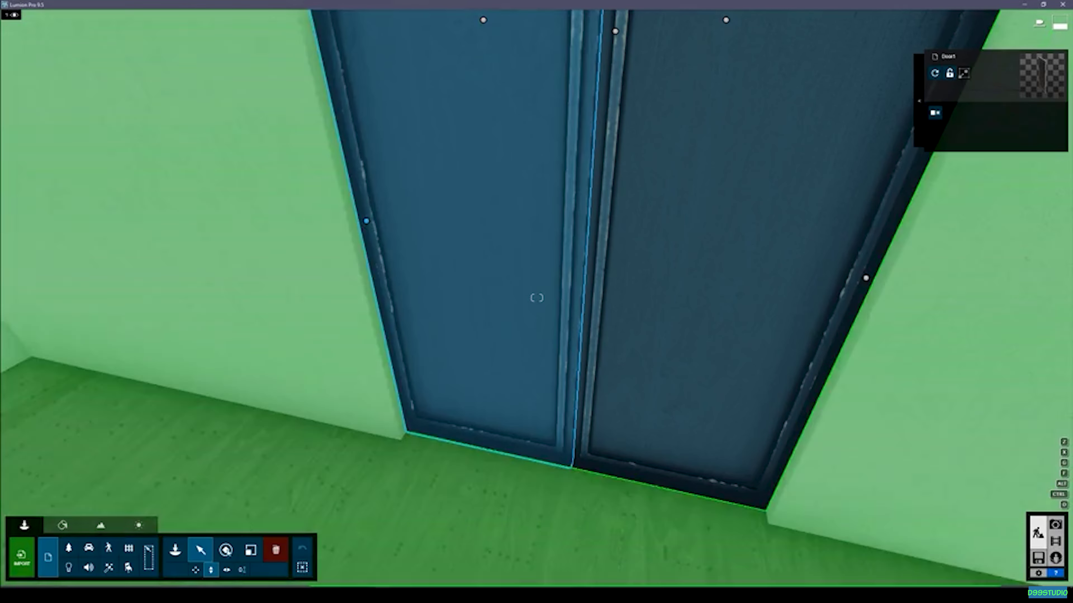
left_click(226, 550)
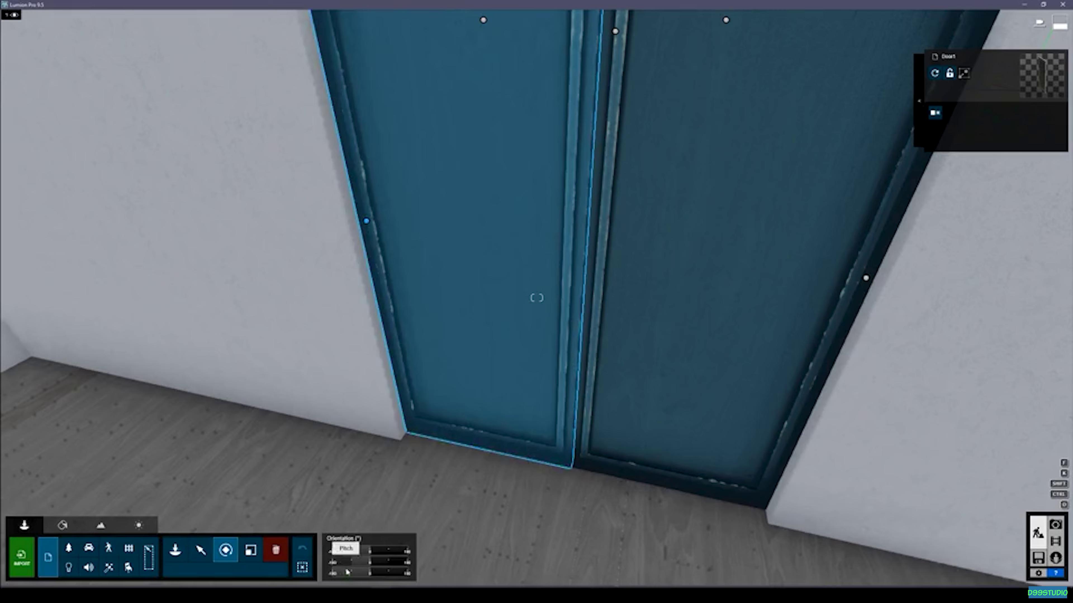
mouse_move(365, 549)
left_mouse_down()
mouse_move(395, 551)
mouse_move(382, 552)
left_mouse_up()
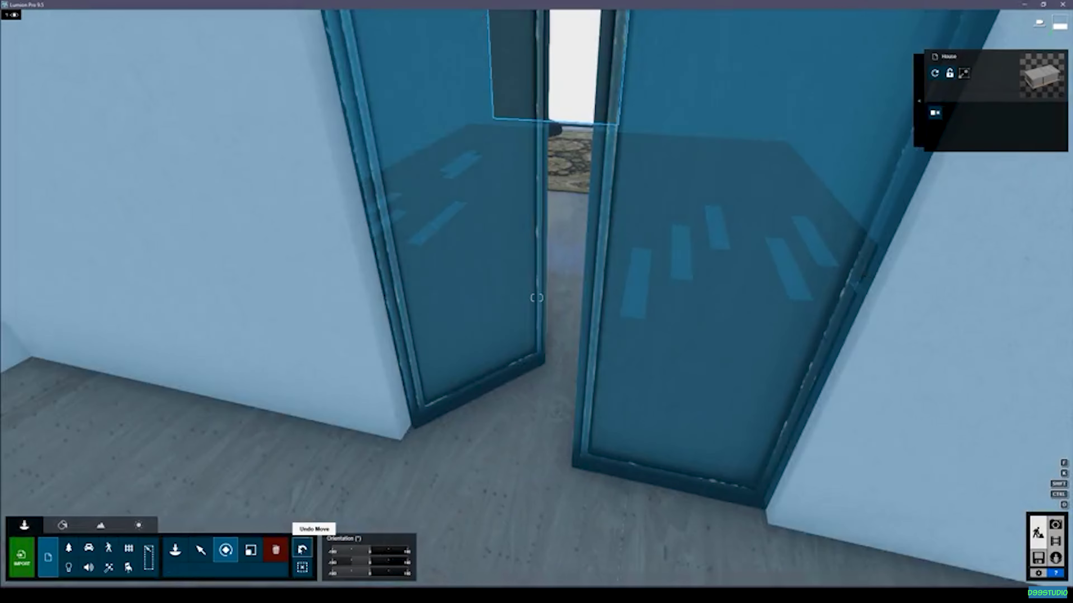
left_click(302, 550)
Try sliding the left glass panel of the large window sideways, and undo the move.
right_click_drag(422, 423, 424, 216)
key("w")
key("s")
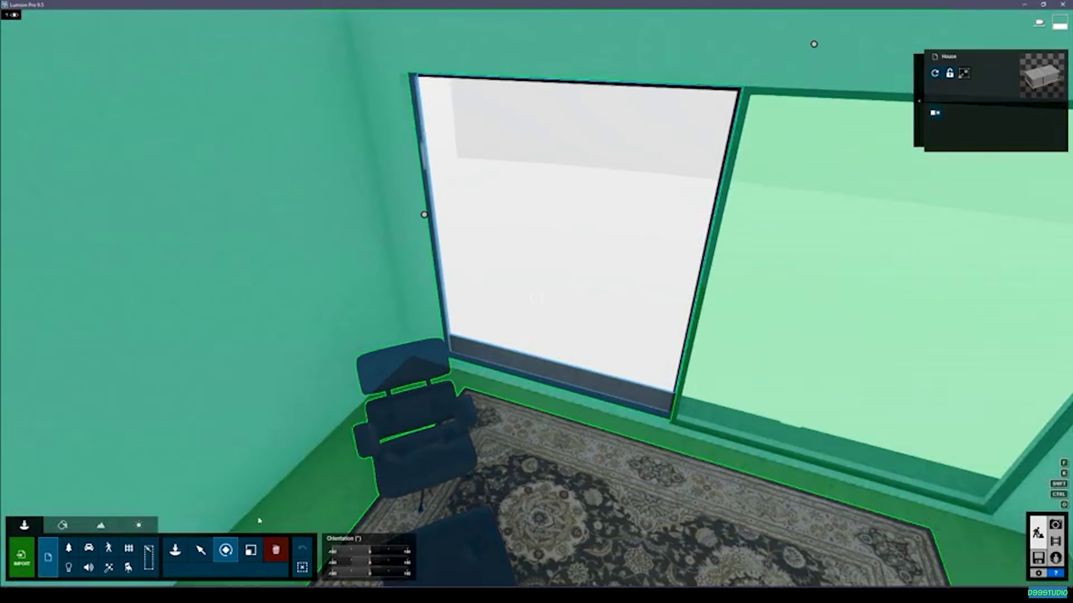
left_click(201, 550)
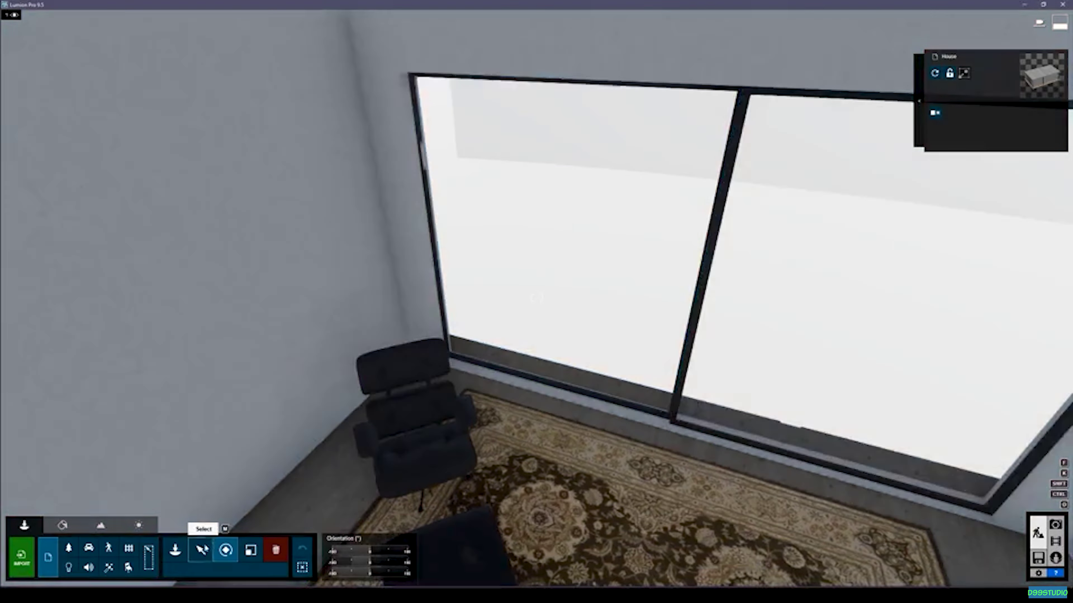
left_click_drag(424, 216, 464, 223)
left_click(308, 547)
Play back the first movie clip to review the camera path towards the double door.
key("s")
right_click_drag(503, 343, 237, 300)
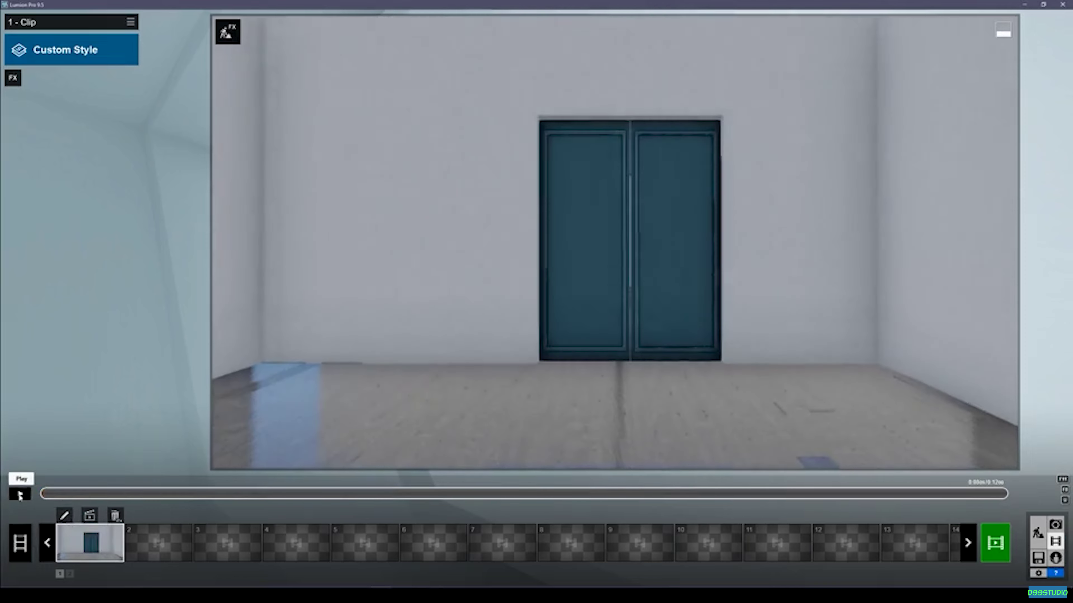
left_click(20, 494)
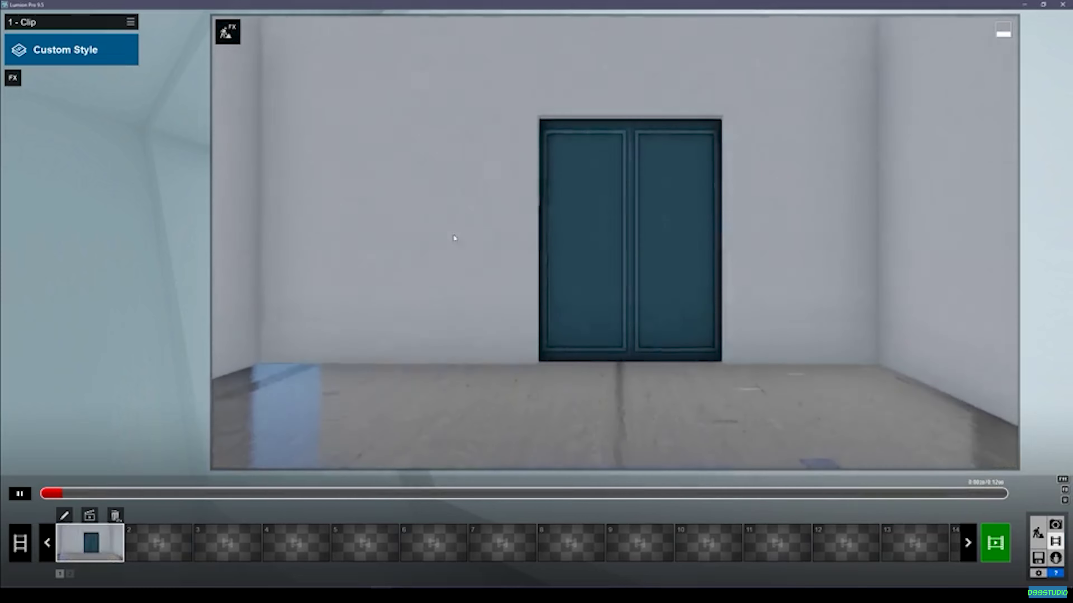
Copy the effects of the first photo and paste them onto the first movie clip.
left_click(1055, 524)
left_click(131, 23)
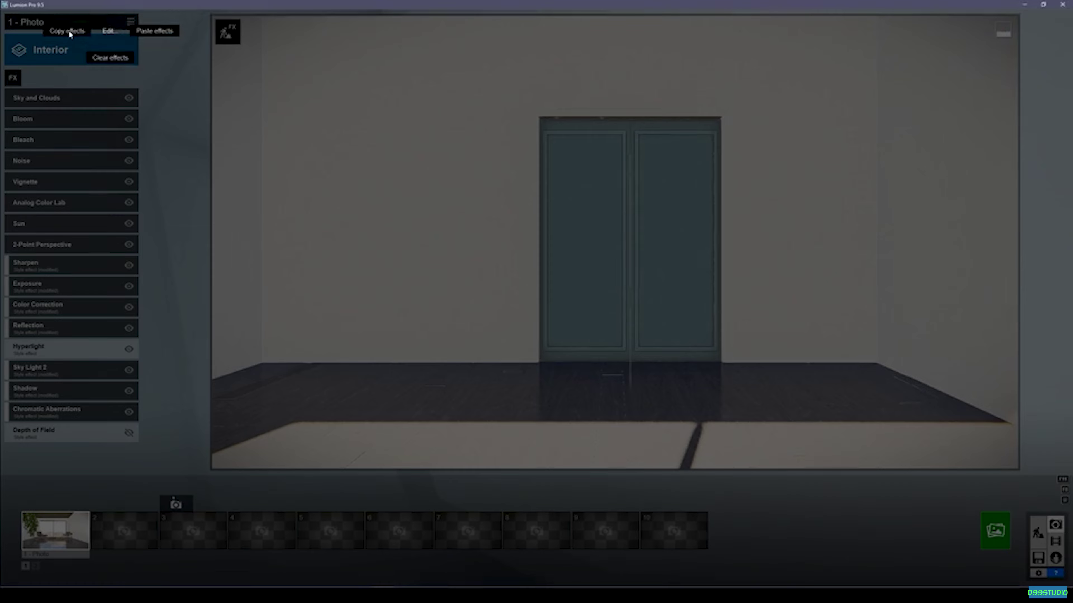
left_click(67, 31)
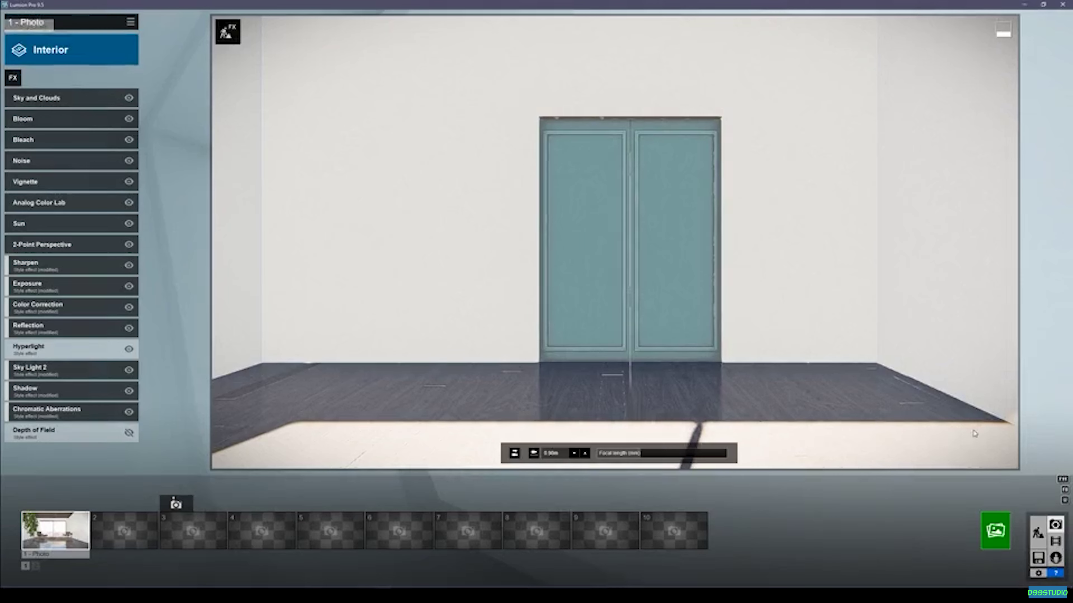
left_click(1055, 541)
left_click(131, 24)
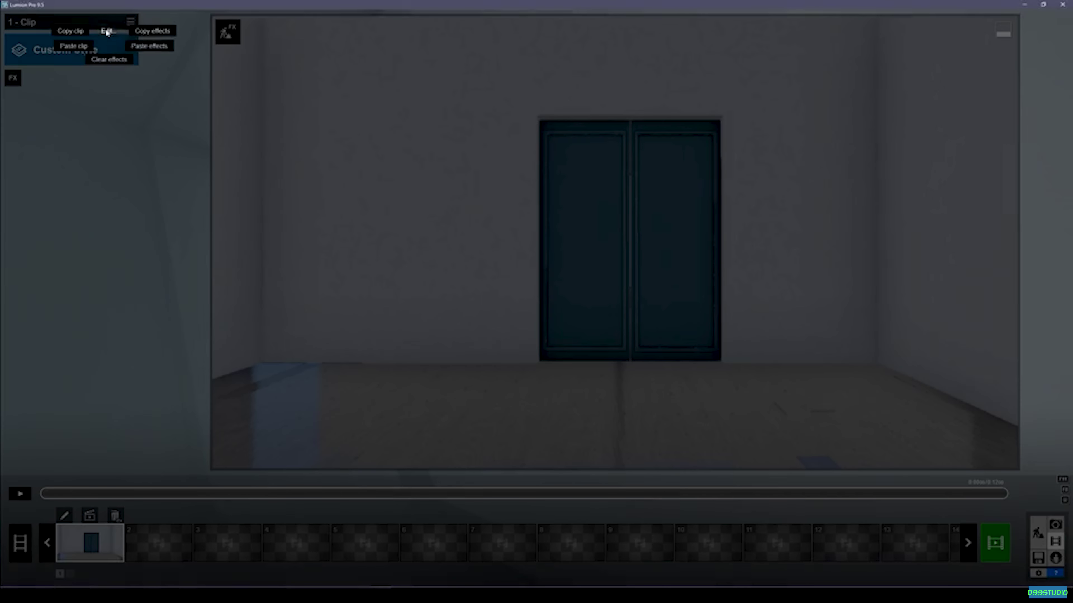
left_click(150, 47)
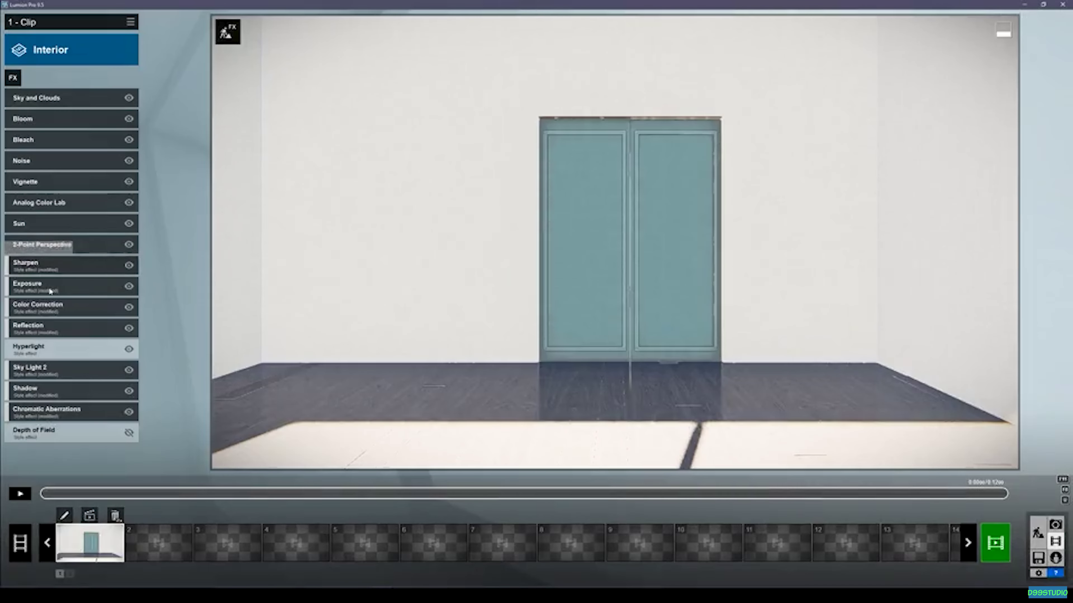
Set the preview quality of the clip's Reflection effect to Low.
left_click(46, 328)
left_click(31, 180)
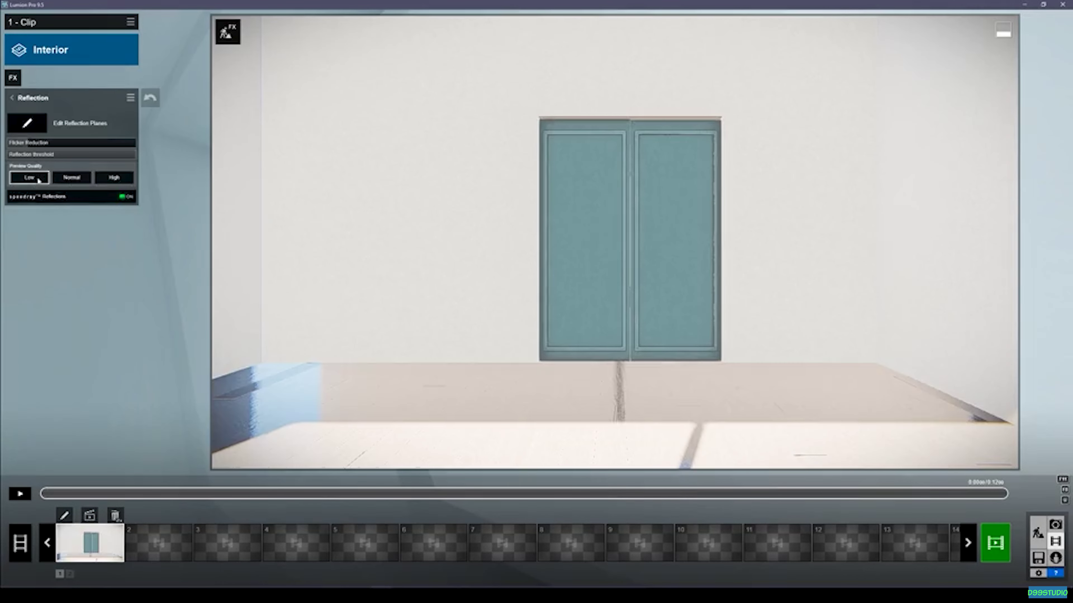
left_click(7, 97)
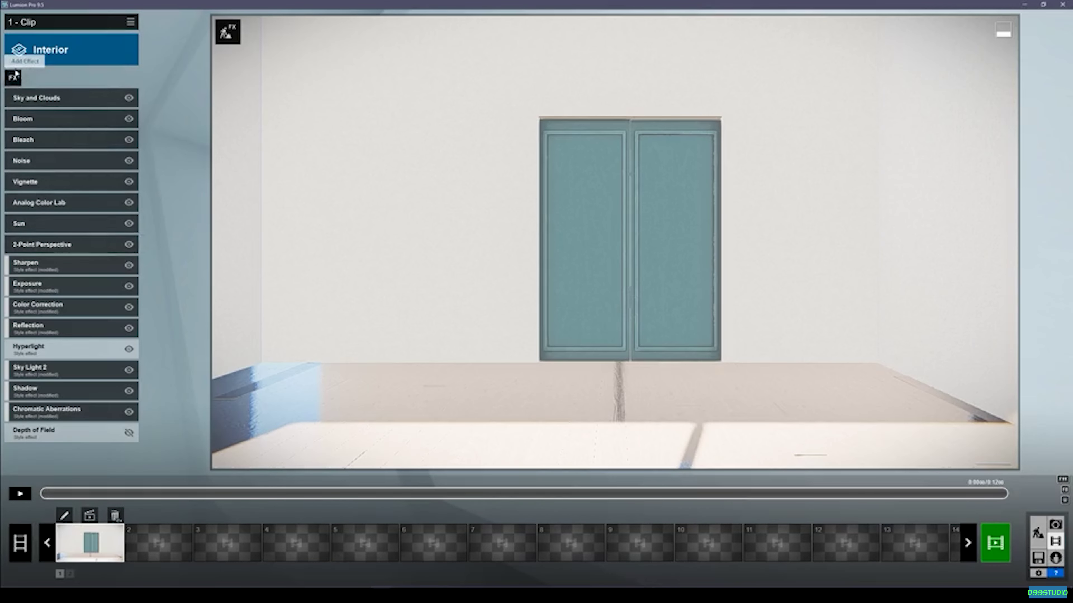
Add the Handheld Camera effect to the clip, preview the camera movement, and increase the focal length slightly.
left_click(13, 78)
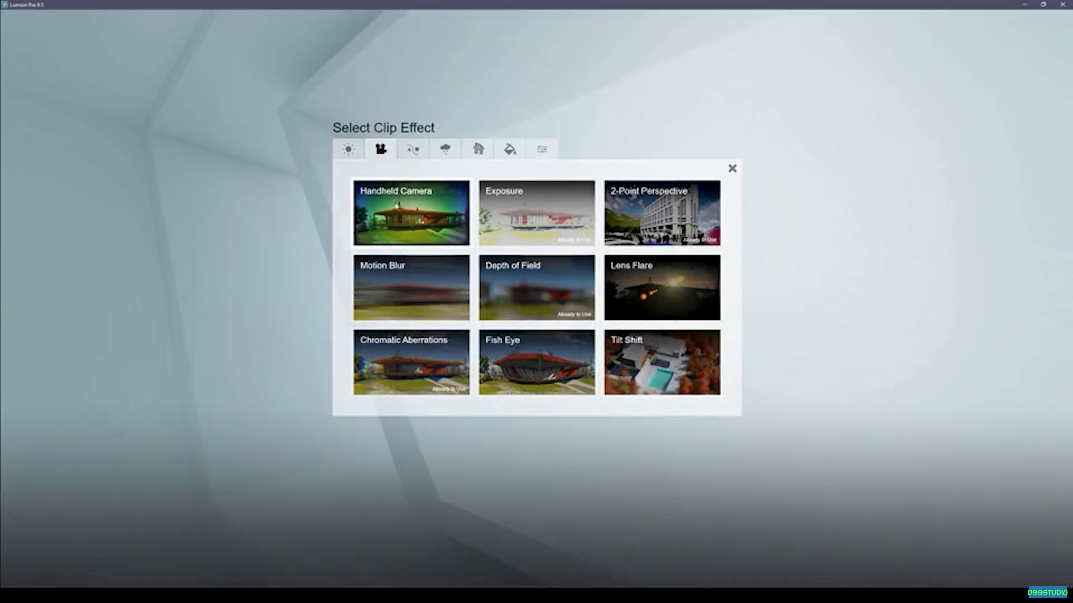
left_click(406, 207)
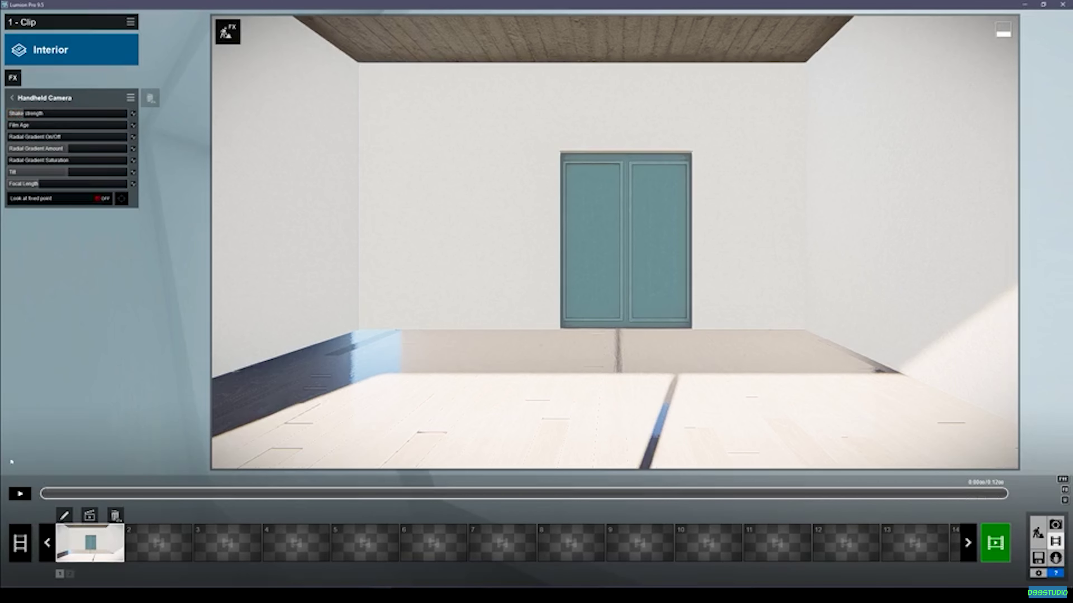
left_click_drag(69, 175, 68, 174)
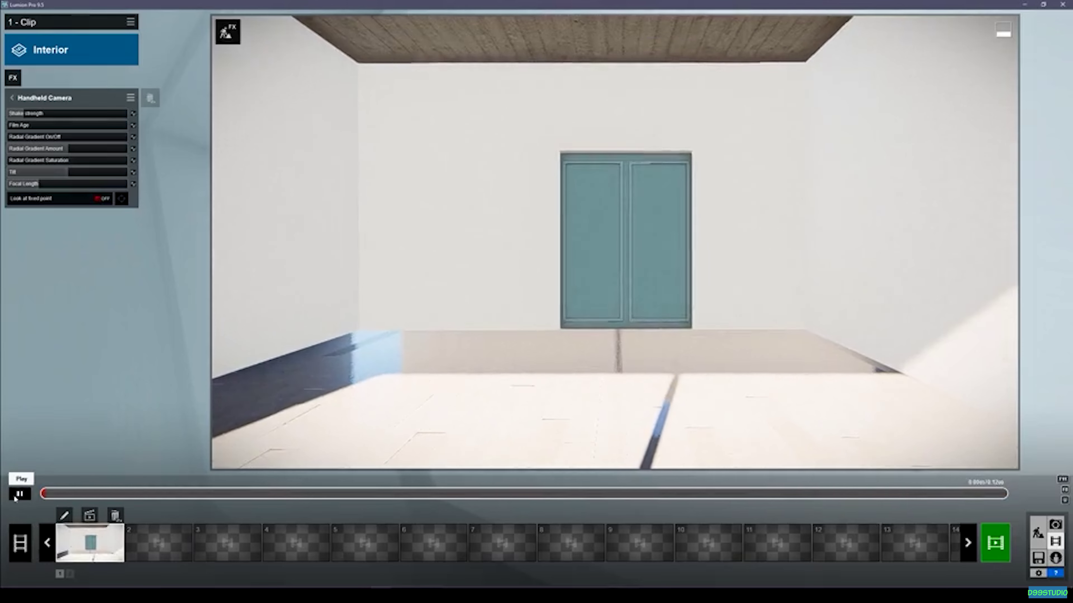
left_click(20, 493)
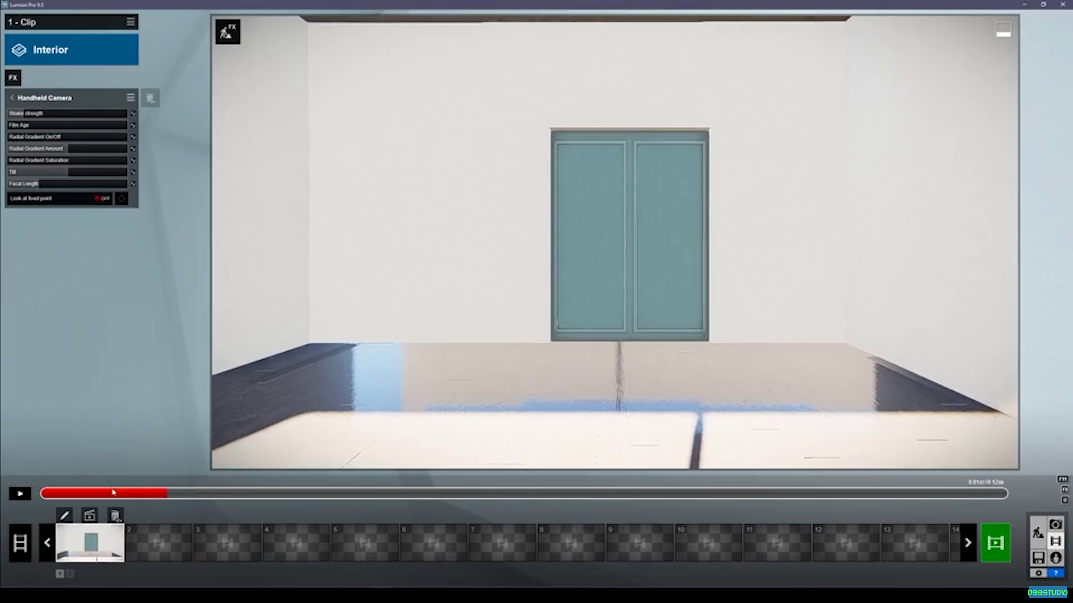
left_click(38, 494)
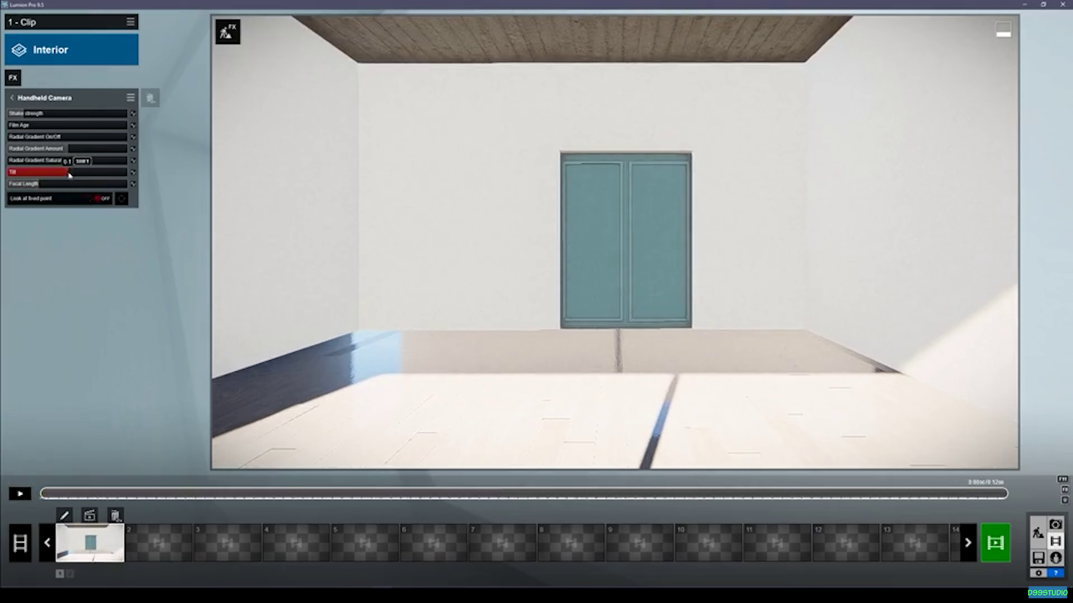
left_click(45, 184)
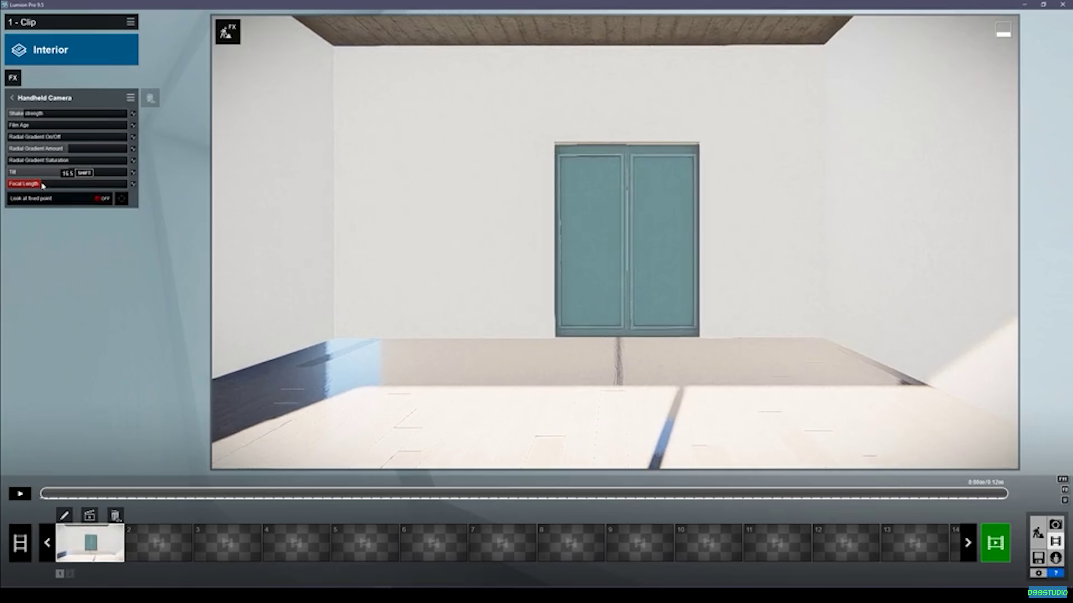
left_click(13, 99)
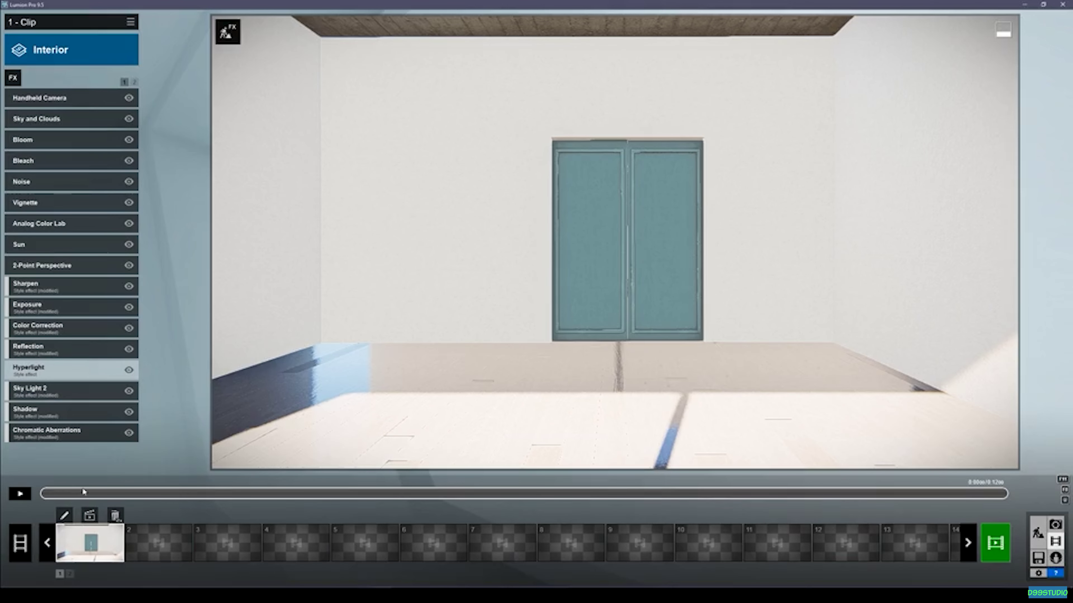
Move the clip to the 3-second point in front of the doors, add the Advanced Move effect and open its editing.
left_click_drag(94, 499, 323, 500)
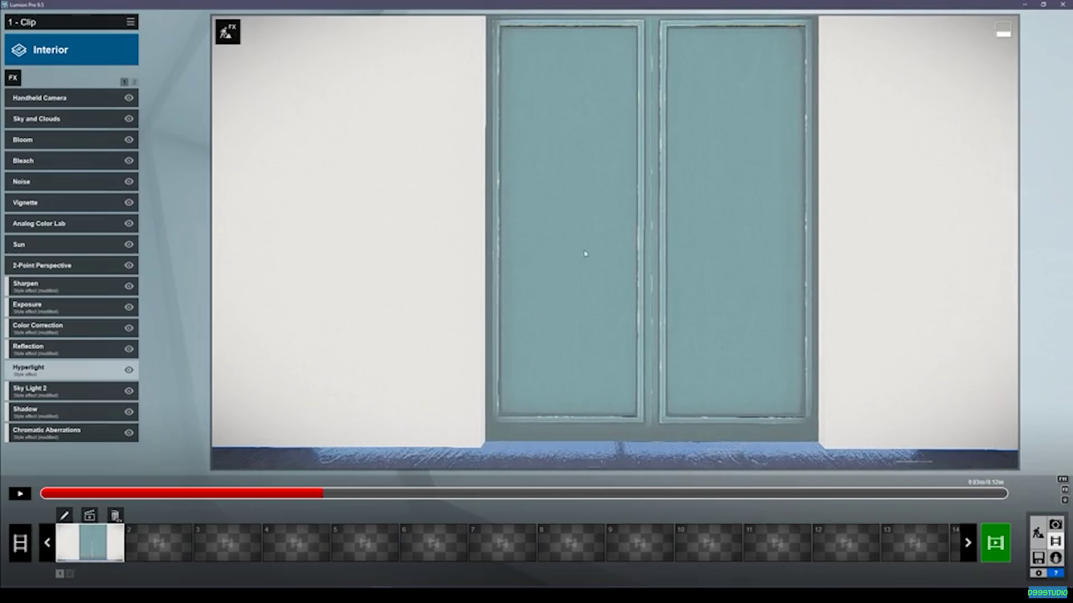
left_click(16, 78)
left_click(412, 149)
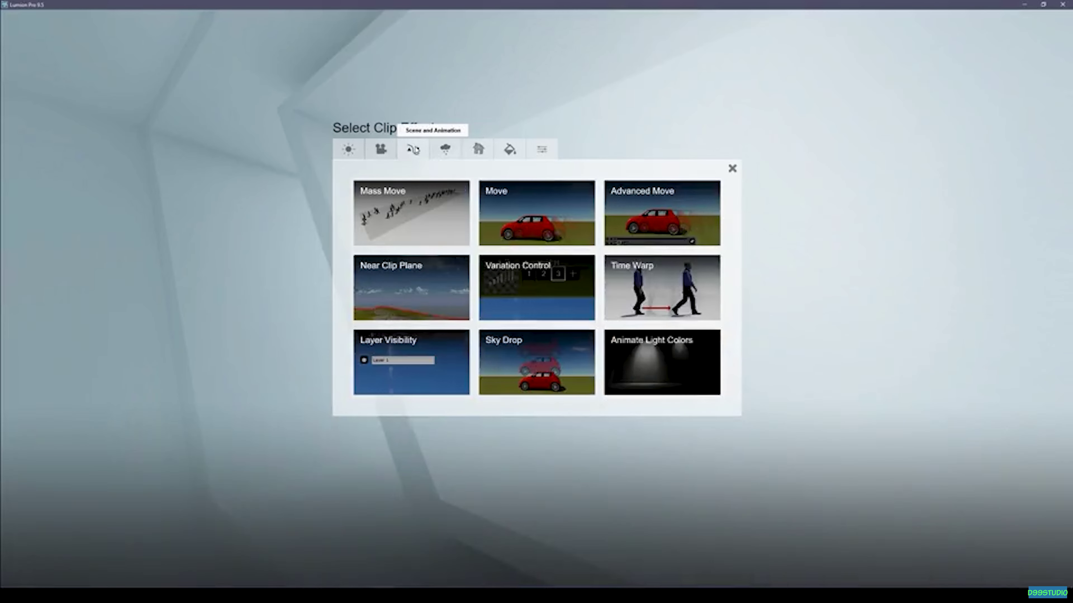
left_click(679, 202)
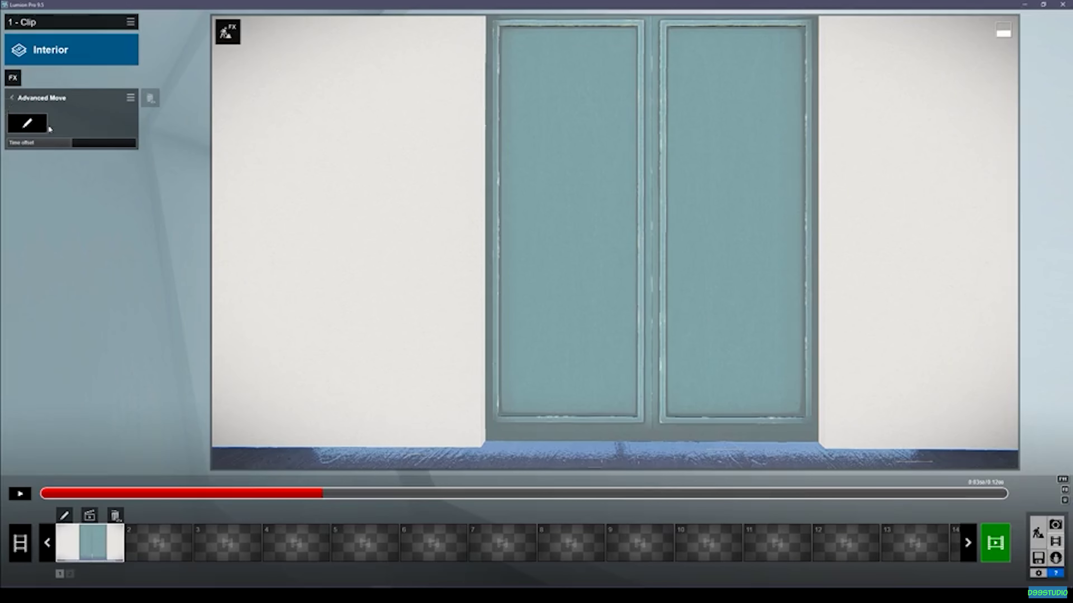
left_click(39, 126)
Keyframe the left door leaf's rotation about a quarter of the way along the 13-second animation timeline.
left_click(368, 270)
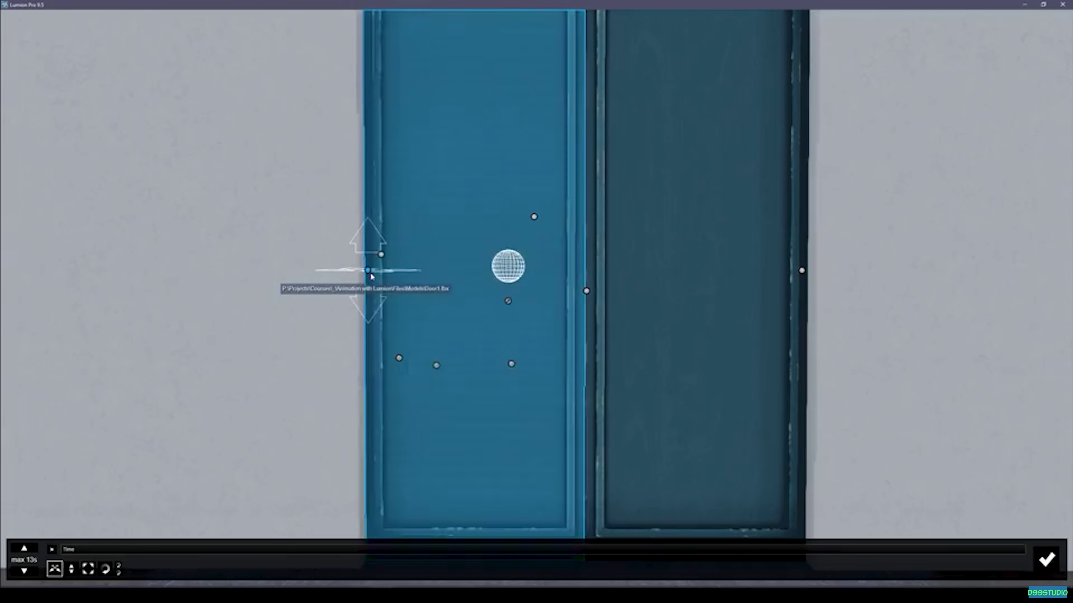
left_click_drag(92, 548, 180, 553)
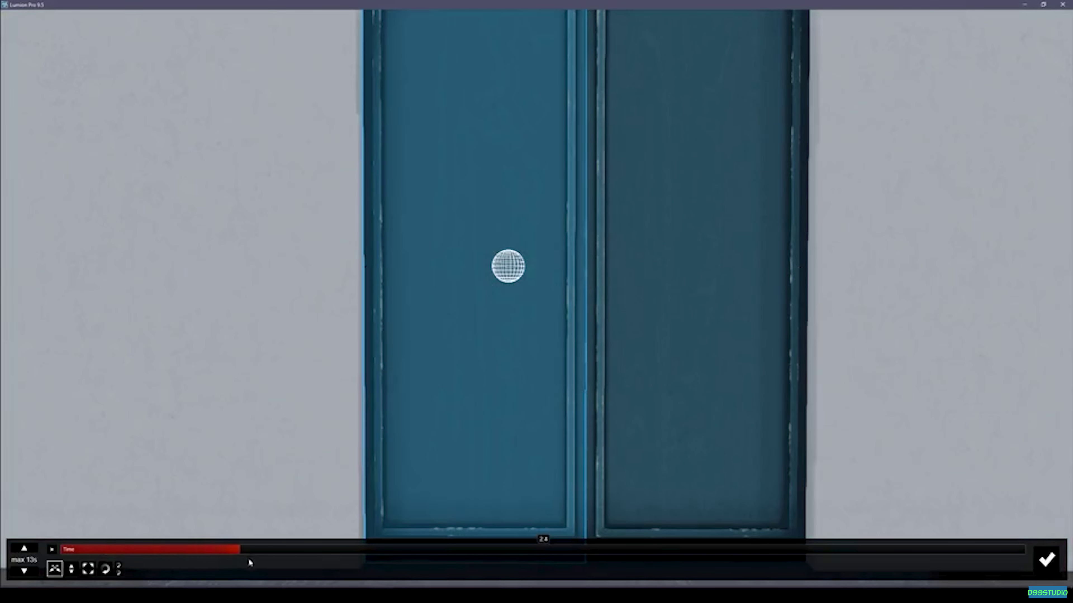
left_click_drag(306, 563, 298, 563)
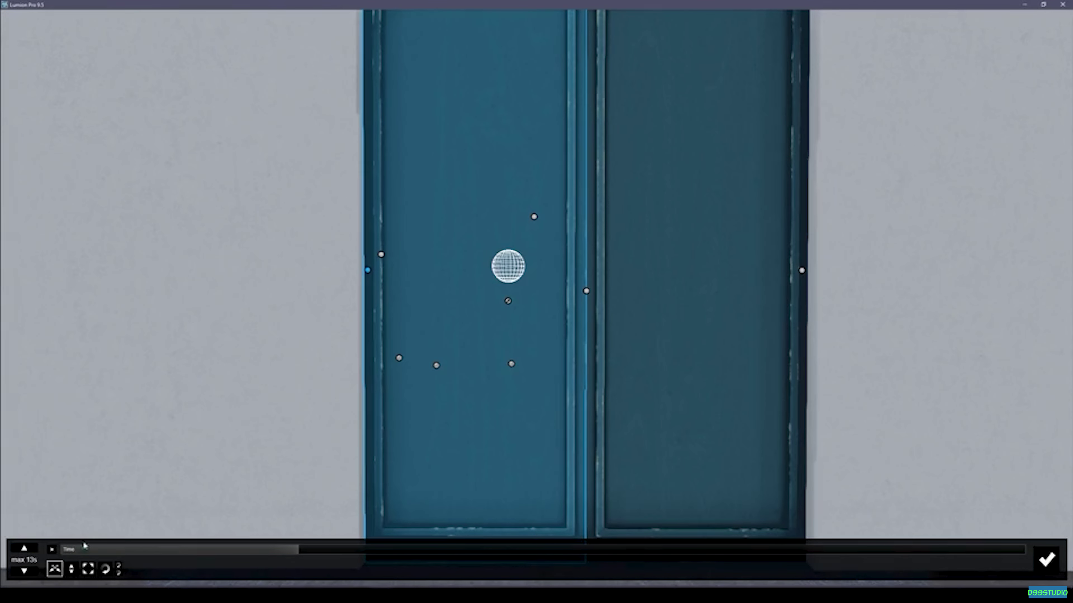
left_click(104, 569)
left_click_drag(369, 273, 562, 374)
Keyframe the right door leaf in its closed position at the same time, about a quarter along the timeline.
right_click_drag(561, 374, 481, 350)
key("s")
left_click_drag(431, 246, 473, 253)
left_click_drag(785, 284, 772, 336)
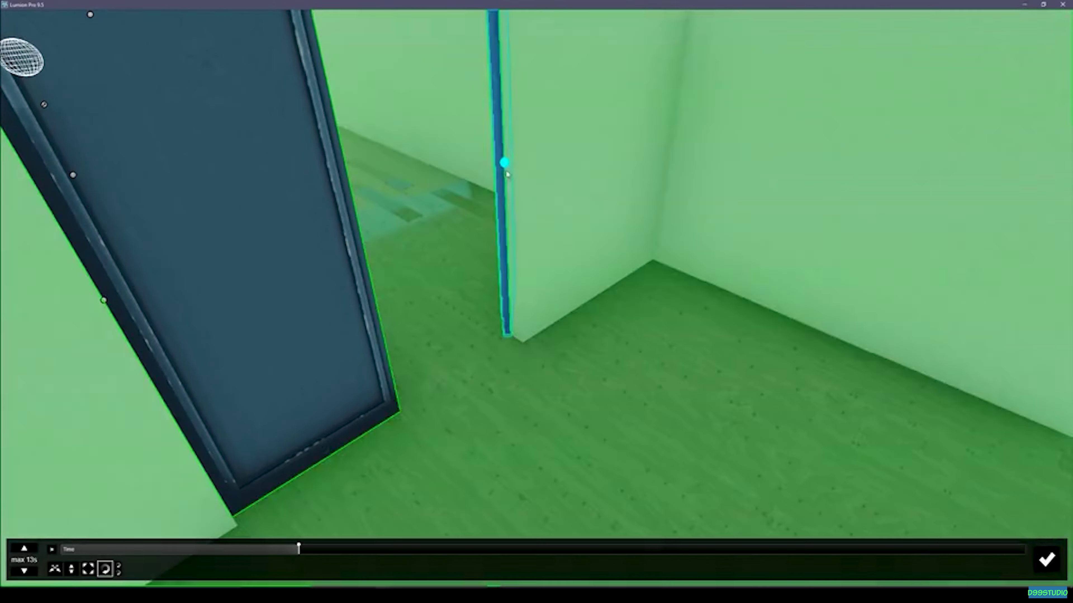
left_click_drag(506, 172, 604, 141)
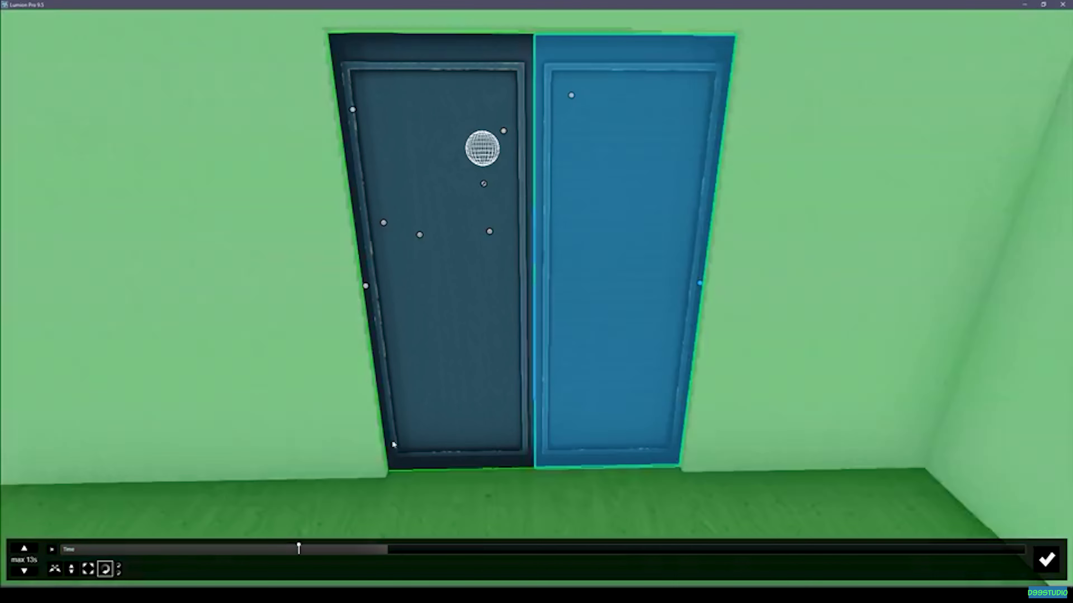
Swing both door leaves fully open at about one third of the timeline, and play the opening animation from before the first keyframe.
mouse_move(366, 287)
left_mouse_down()
mouse_move(366, 277)
mouse_move(383, 290)
mouse_move(370, 269)
left_mouse_up()
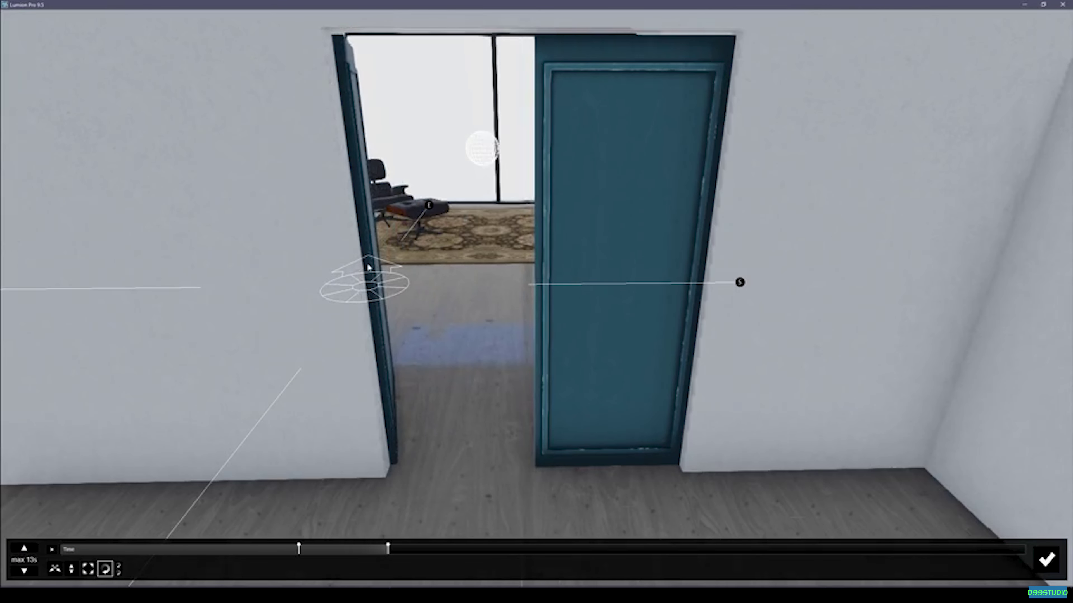
mouse_move(698, 286)
left_mouse_down()
mouse_move(660, 270)
mouse_move(701, 296)
left_mouse_up()
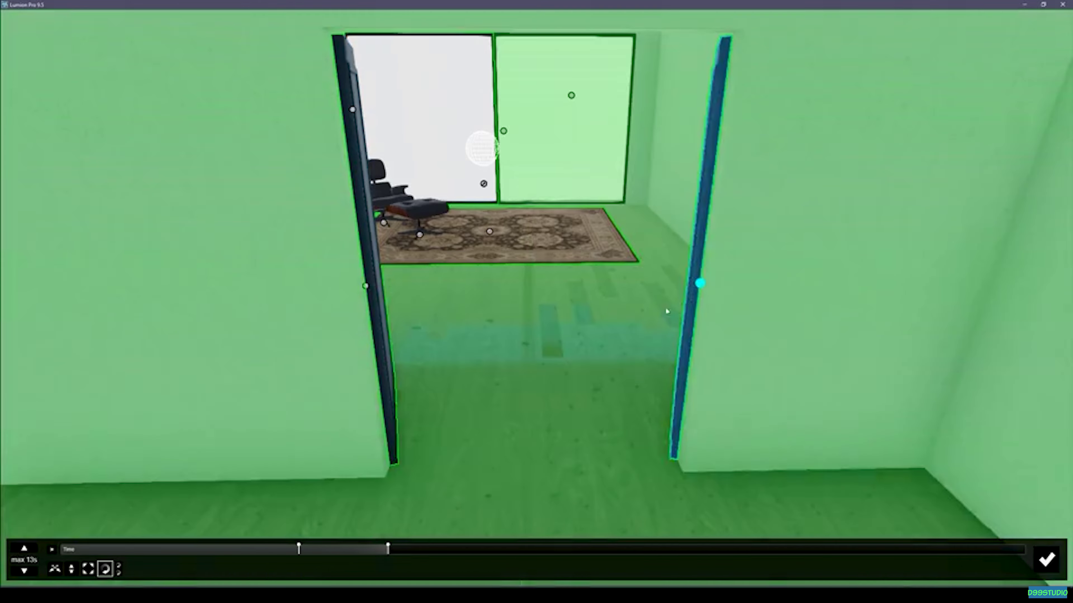
left_click(282, 550)
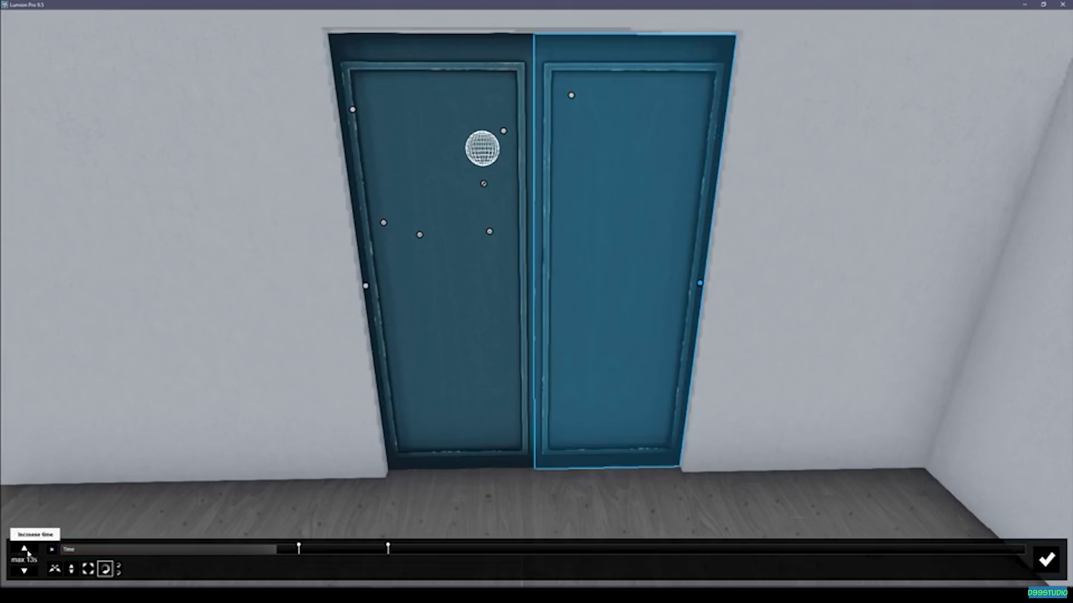
left_click(58, 551)
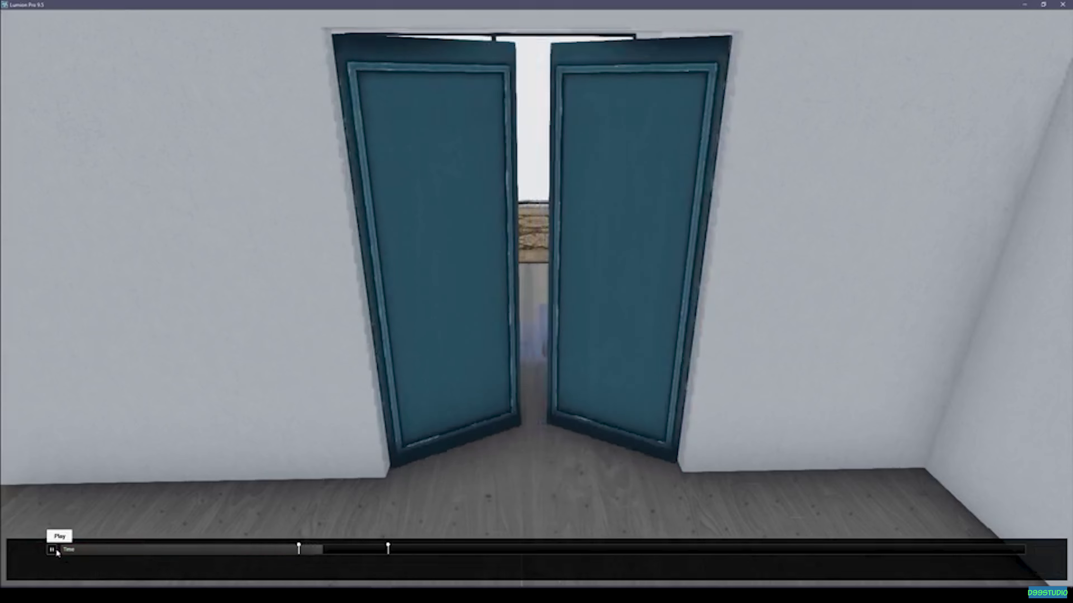
Replay the doors' opening from before the first keyframe, then confirm the Advanced Move edits and play the clip.
left_click(274, 550)
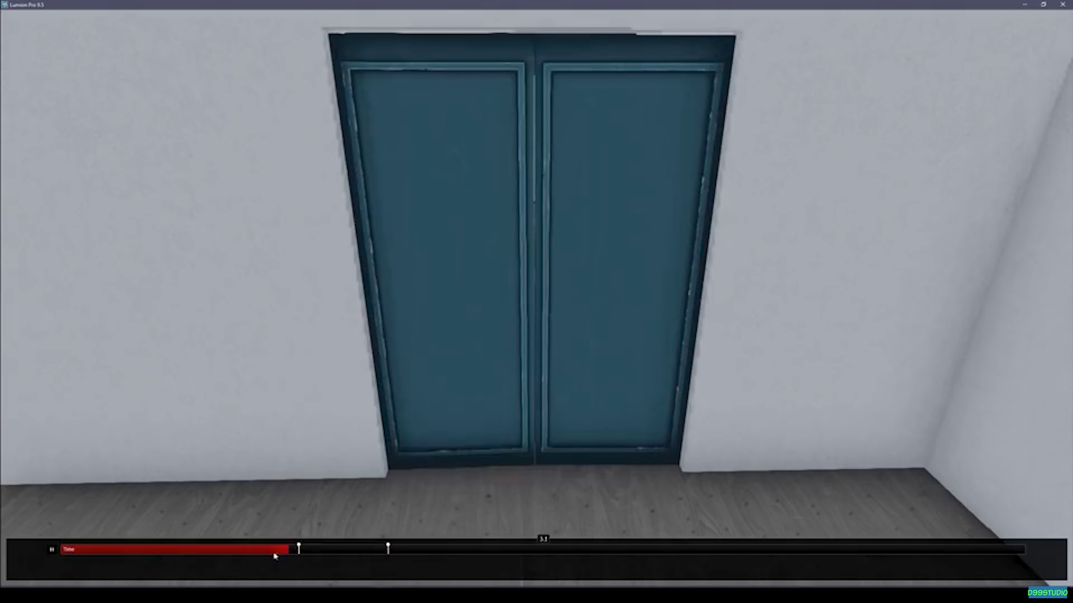
left_click(253, 554)
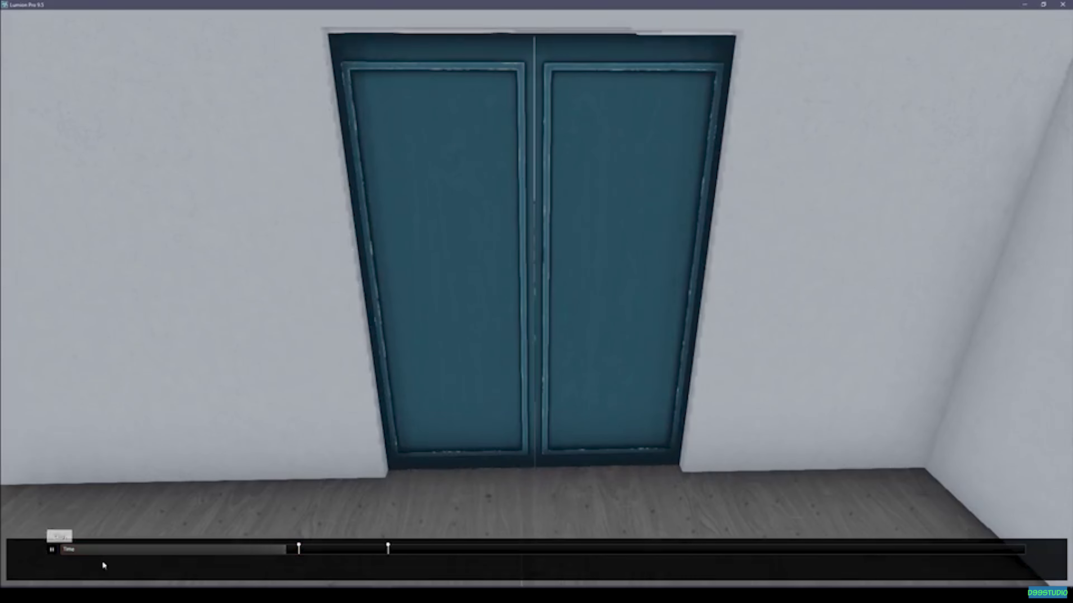
left_click(51, 549)
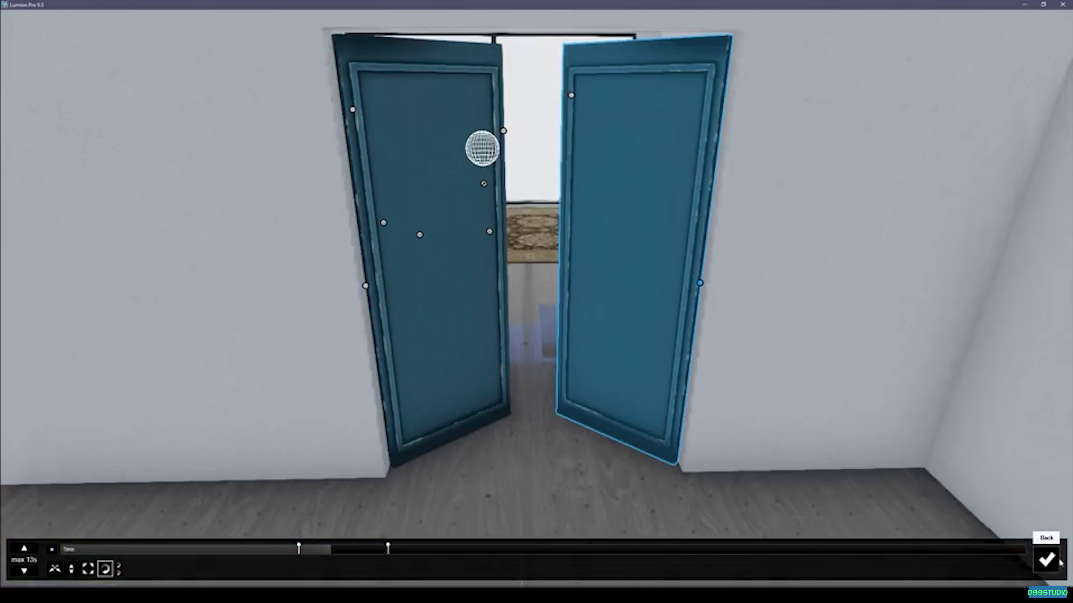
left_click(1046, 559)
left_click(26, 494)
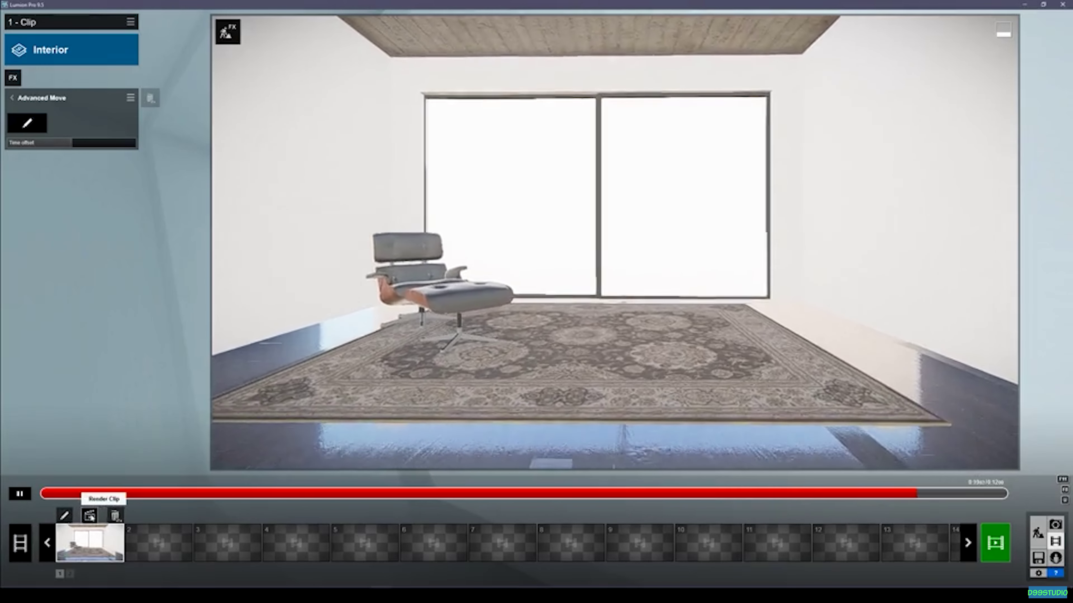
Delete the third camera photo from the clip's camera path and preview the shortened path.
left_click(65, 515)
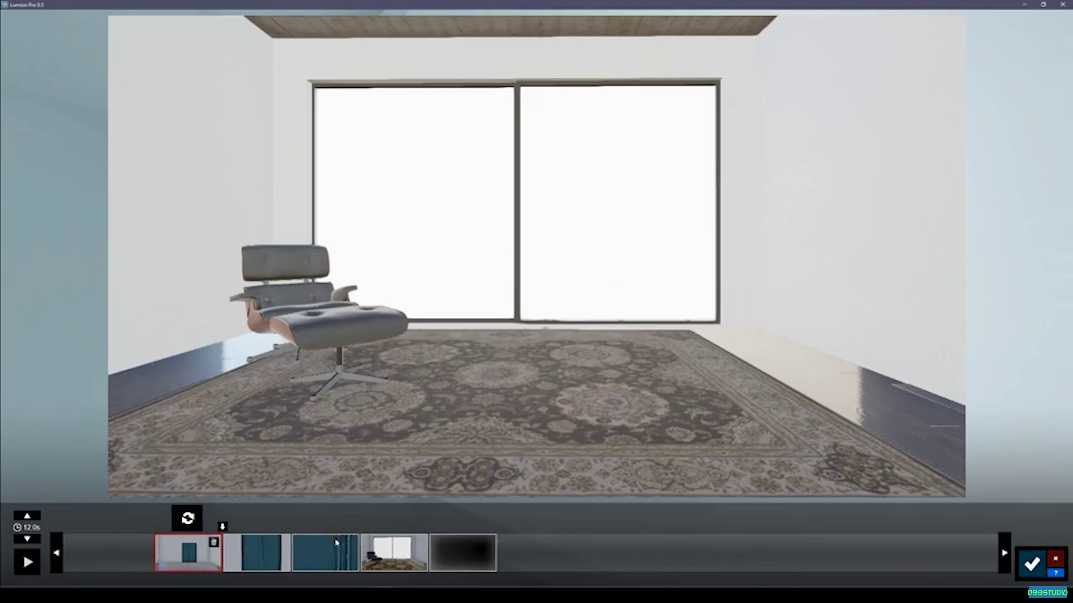
left_click(254, 555)
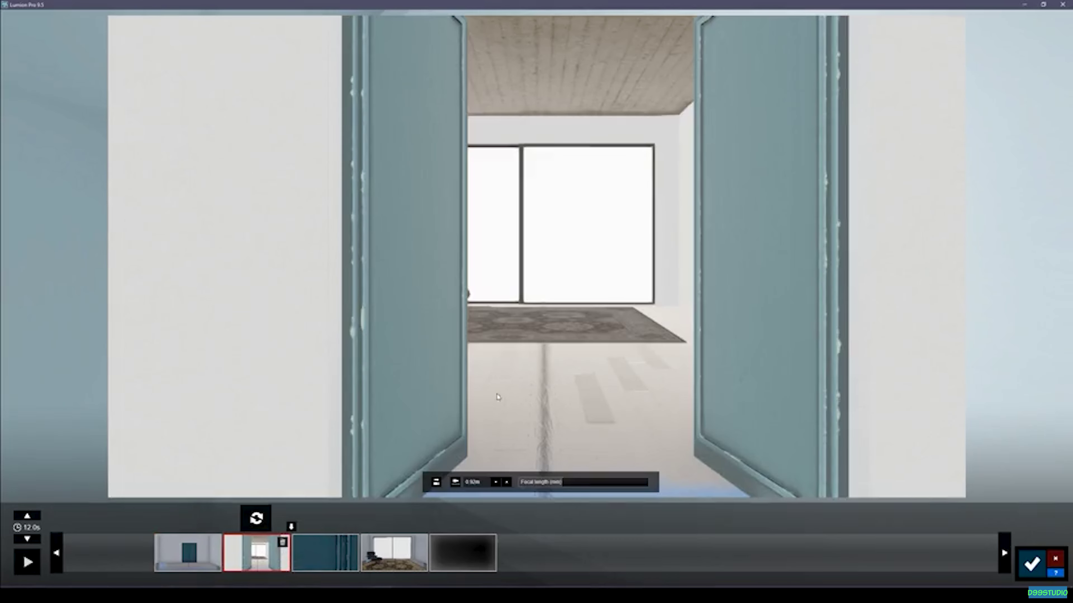
left_click(193, 555)
left_click_drag(156, 522, 332, 541)
left_click(307, 558)
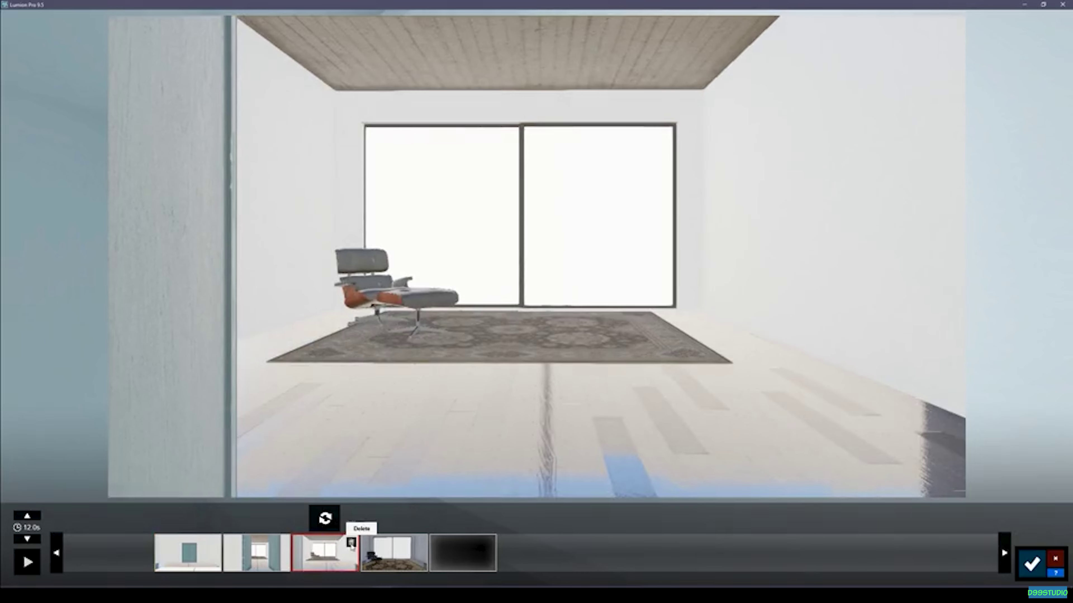
left_click(351, 543)
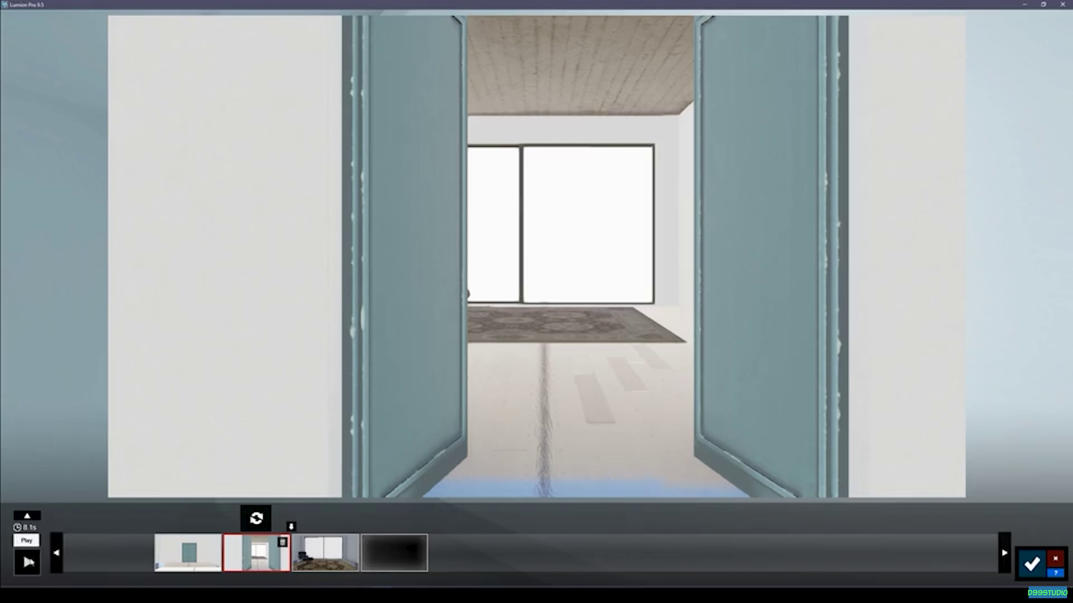
left_click(28, 562)
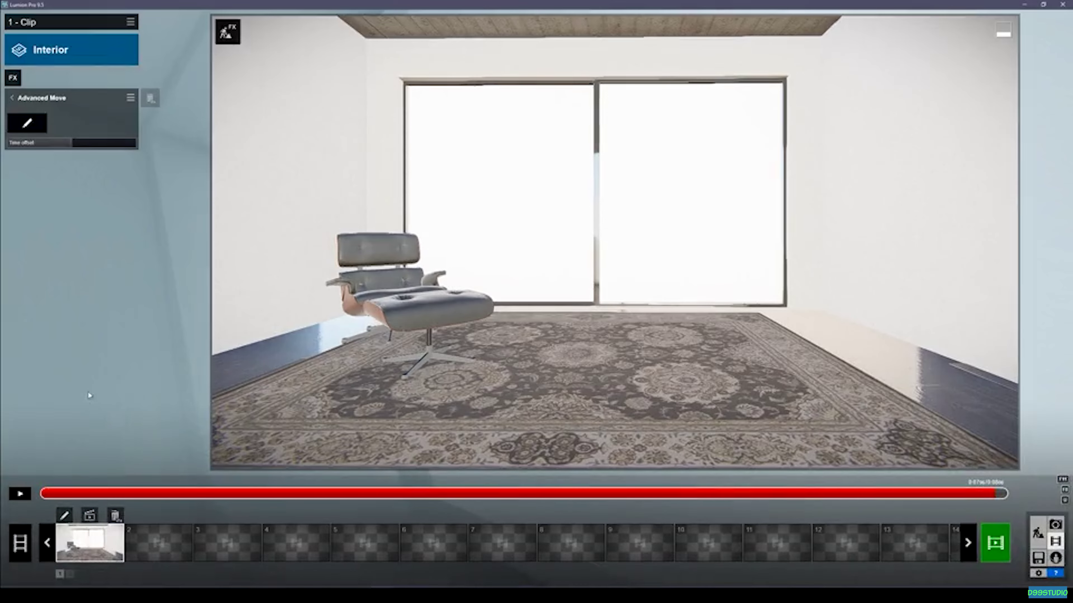
left_click(28, 123)
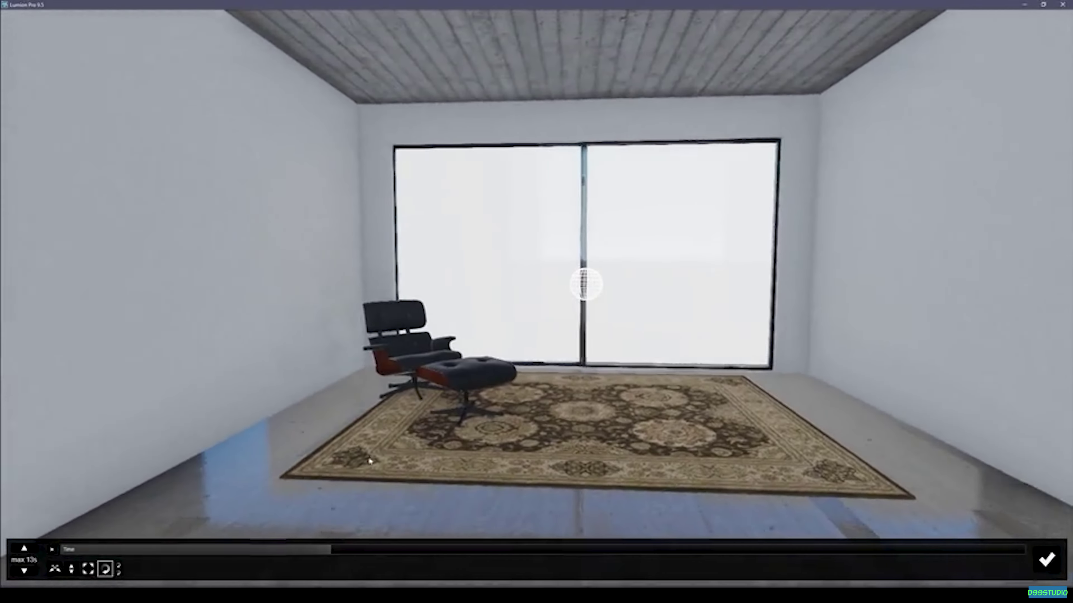
left_click(237, 550)
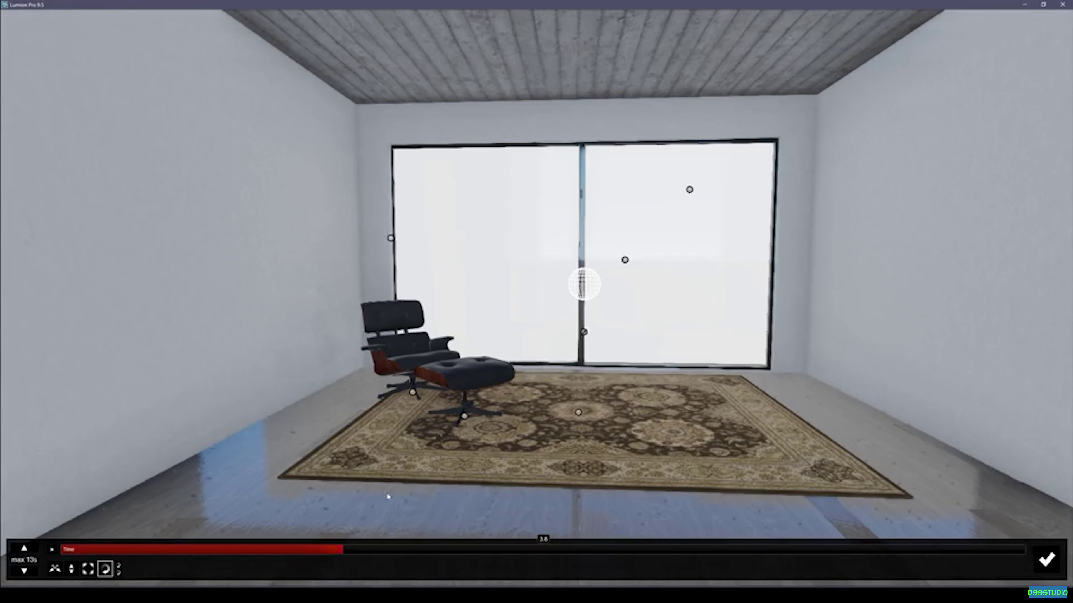
left_click(1045, 559)
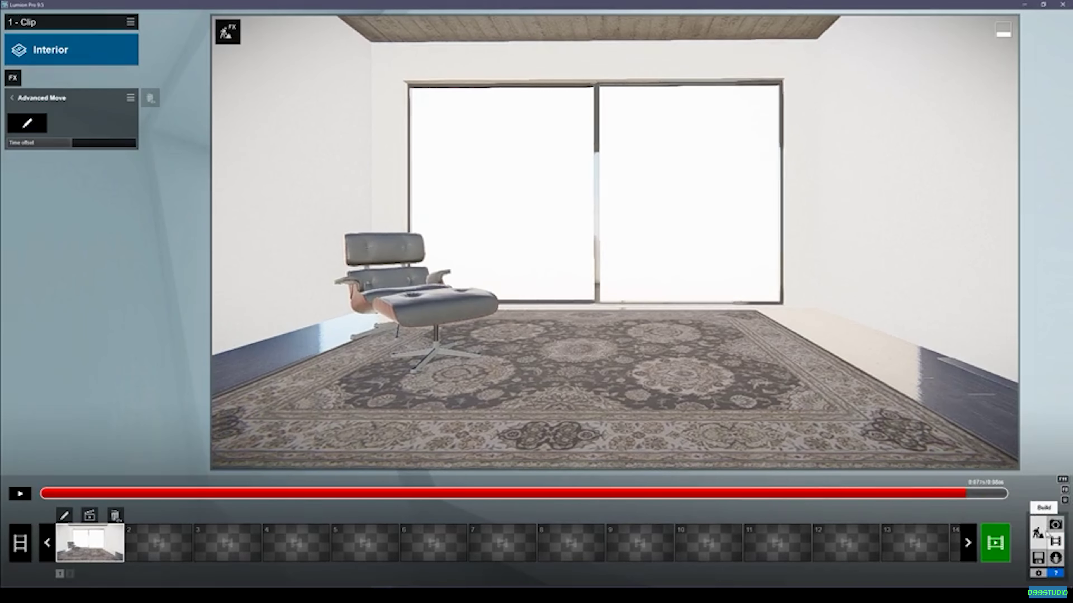
In the Advanced Move effect, keyframe the sliding window pane's horizontal position while closed, about halfway along the 13-second timeline.
left_click(32, 130)
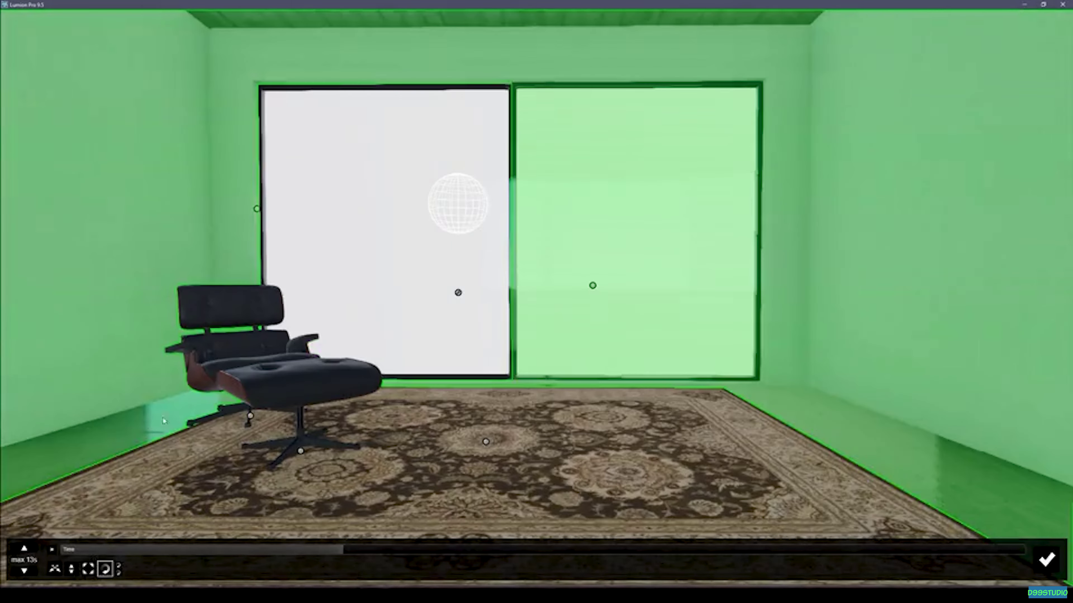
left_click(55, 569)
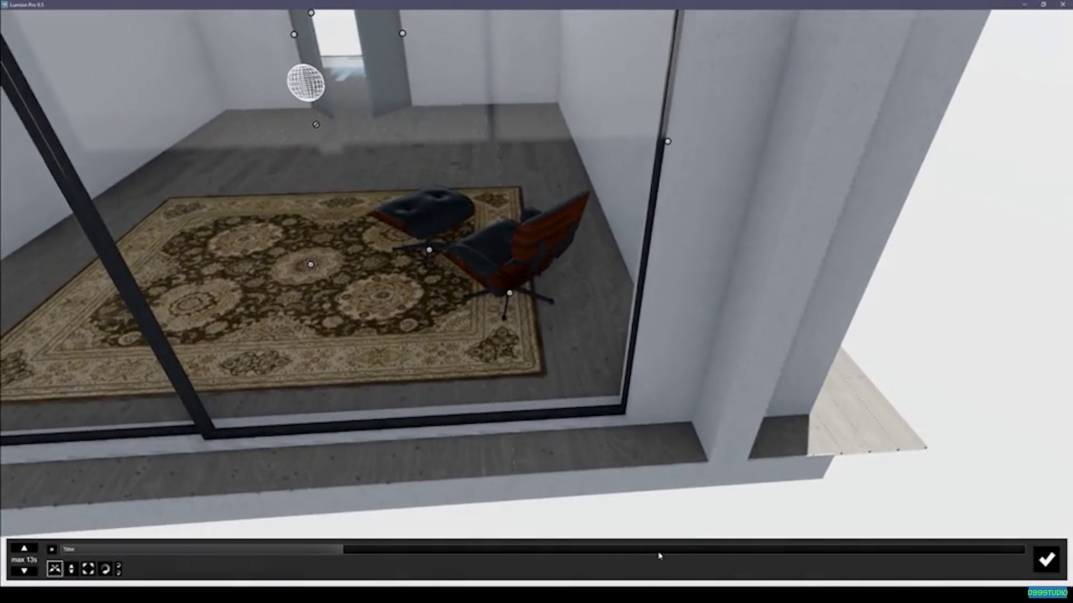
left_click_drag(660, 556, 672, 552)
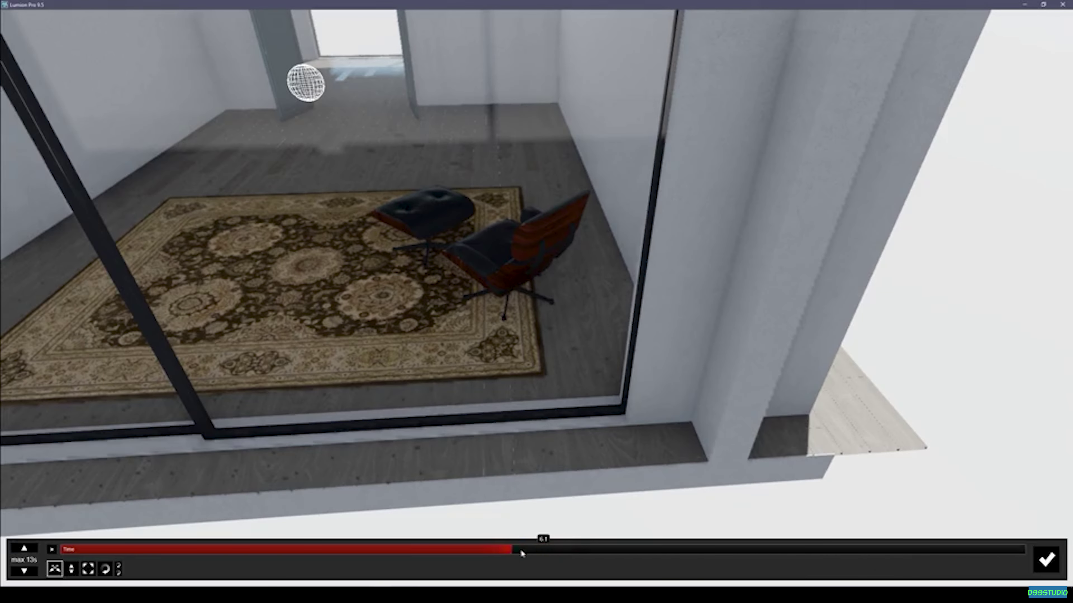
right_click_drag(534, 520, 392, 570)
key("q")
right_click_drag(566, 313, 581, 407)
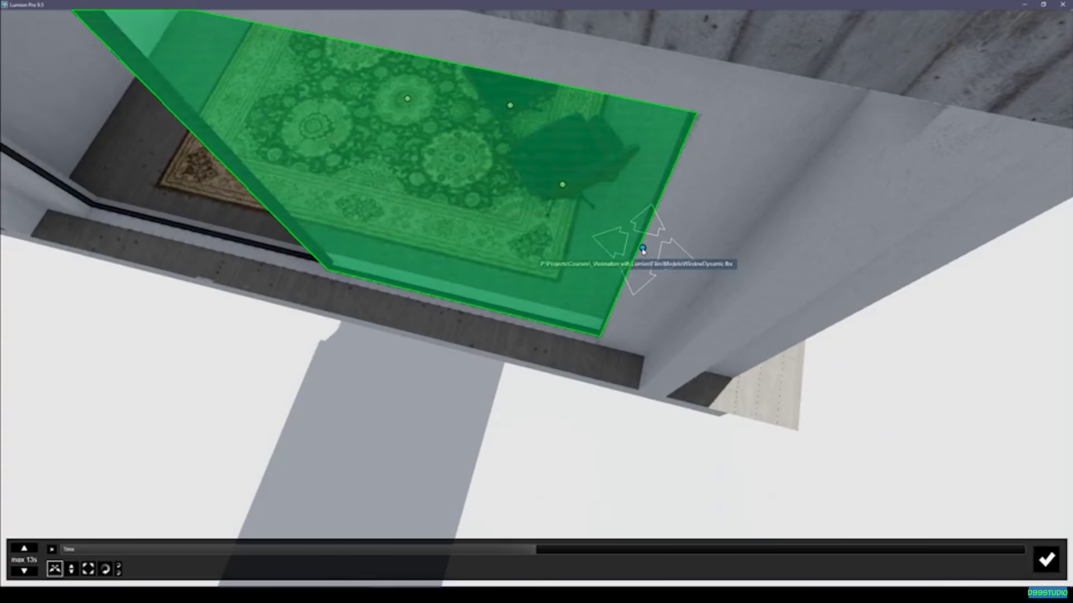
left_click(642, 249)
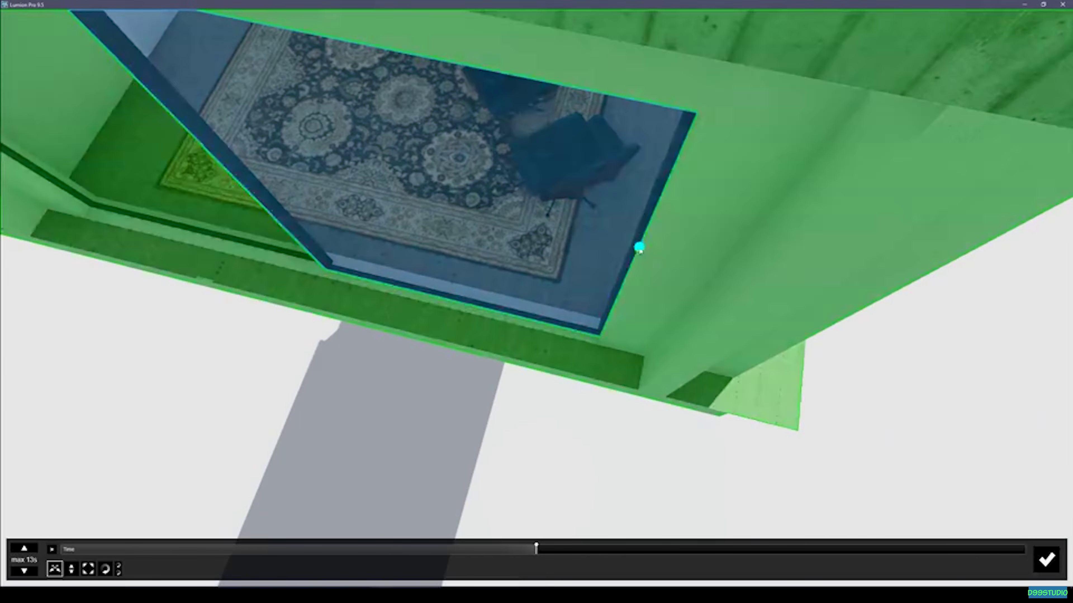
left_click(641, 248)
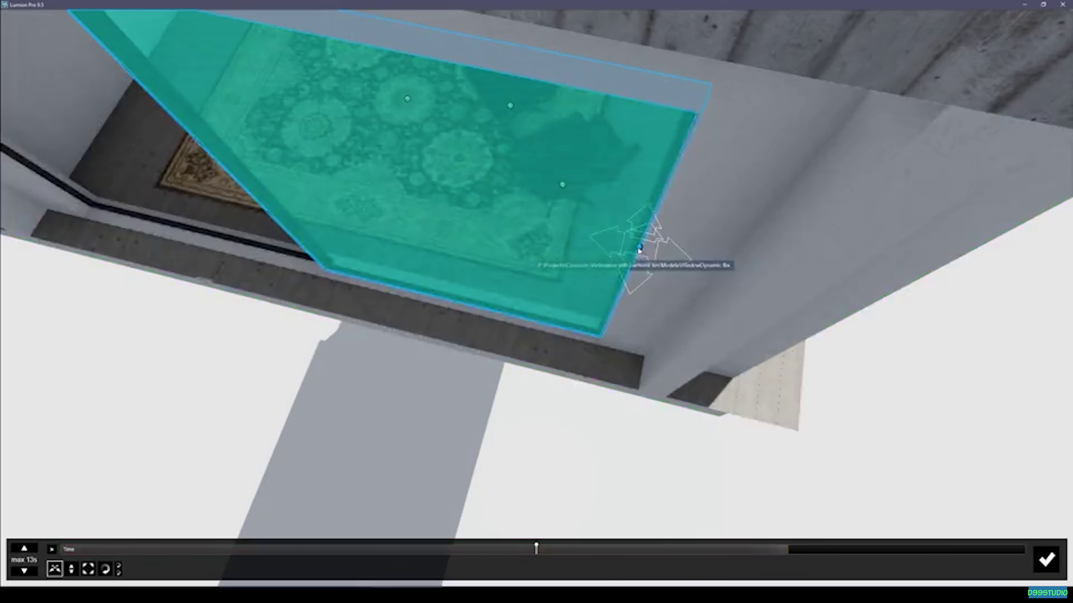
Slide the window pane open behind the fixed pane at about three quarters of the timeline, preview the motion and save the effect.
left_click_drag(640, 249, 268, 164)
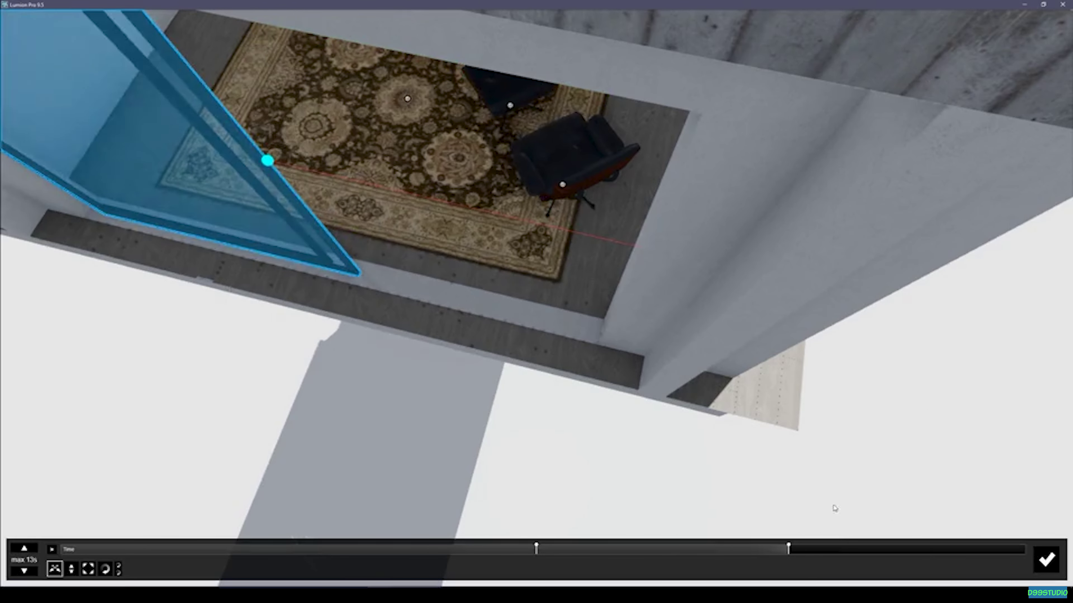
left_click(454, 545)
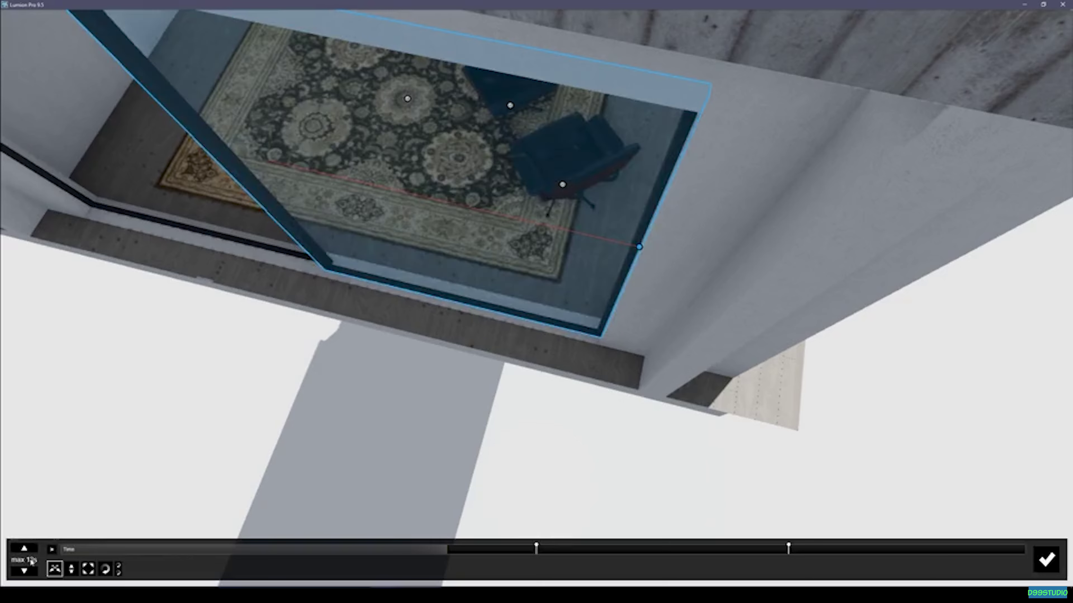
left_click(52, 549)
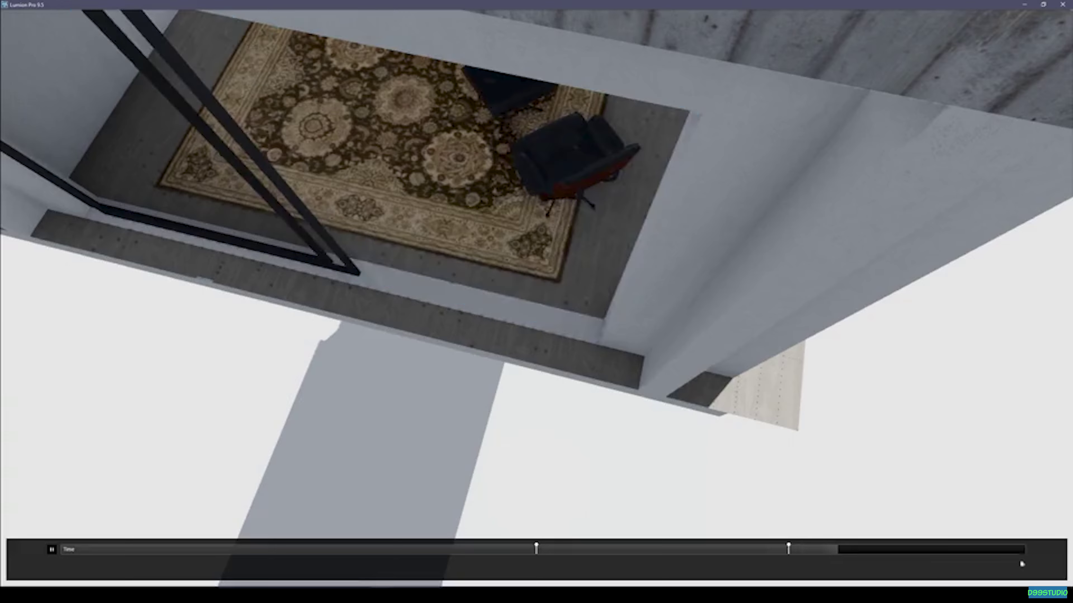
left_click(52, 550)
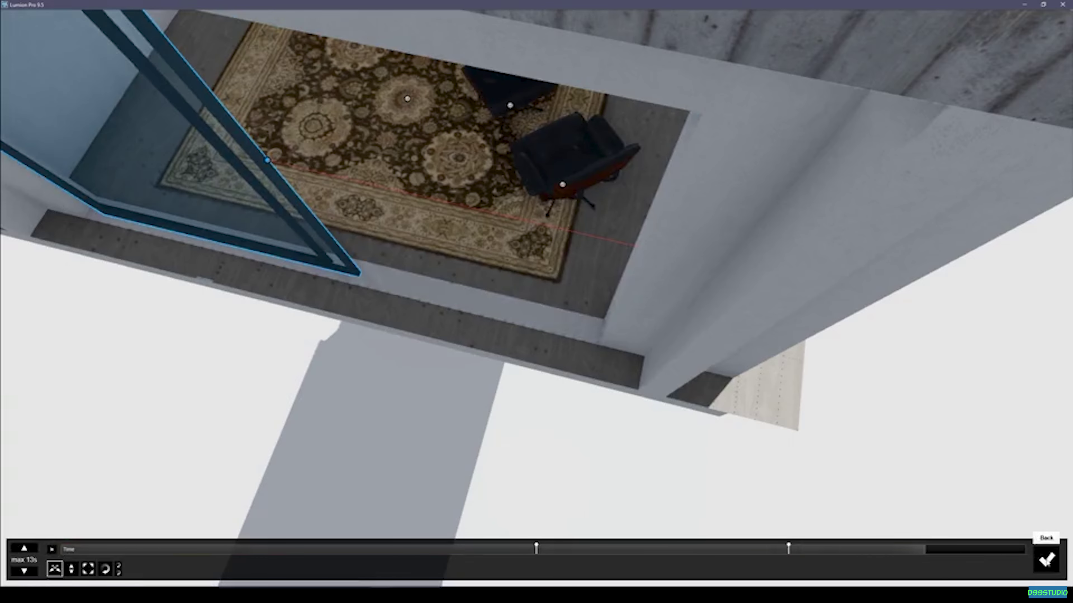
left_click(1046, 560)
Play the clip from the beginning to review the combined door and window animation.
left_click_drag(39, 494, 558, 499)
left_click(13, 493)
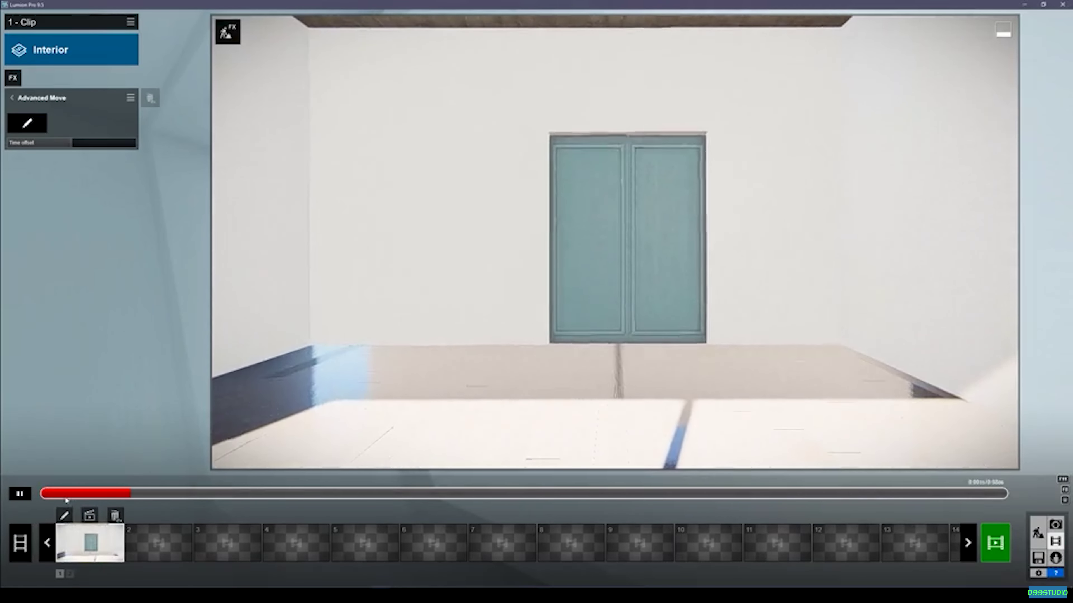
left_click(90, 515)
left_click(767, 177)
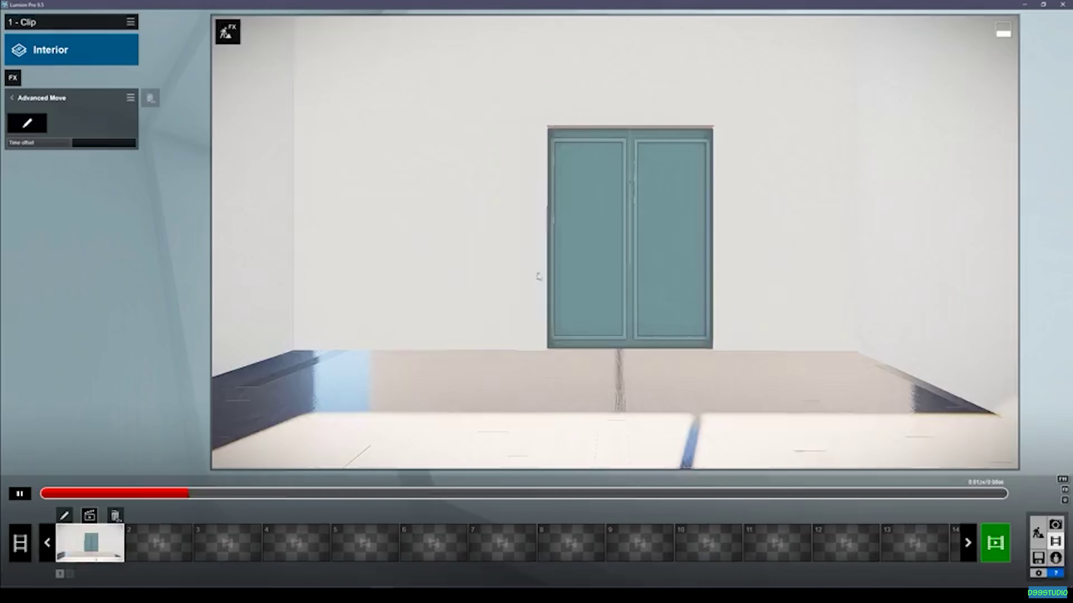
Set the clip's length to 10 seconds, save the camera path and check its playback.
left_click(69, 511)
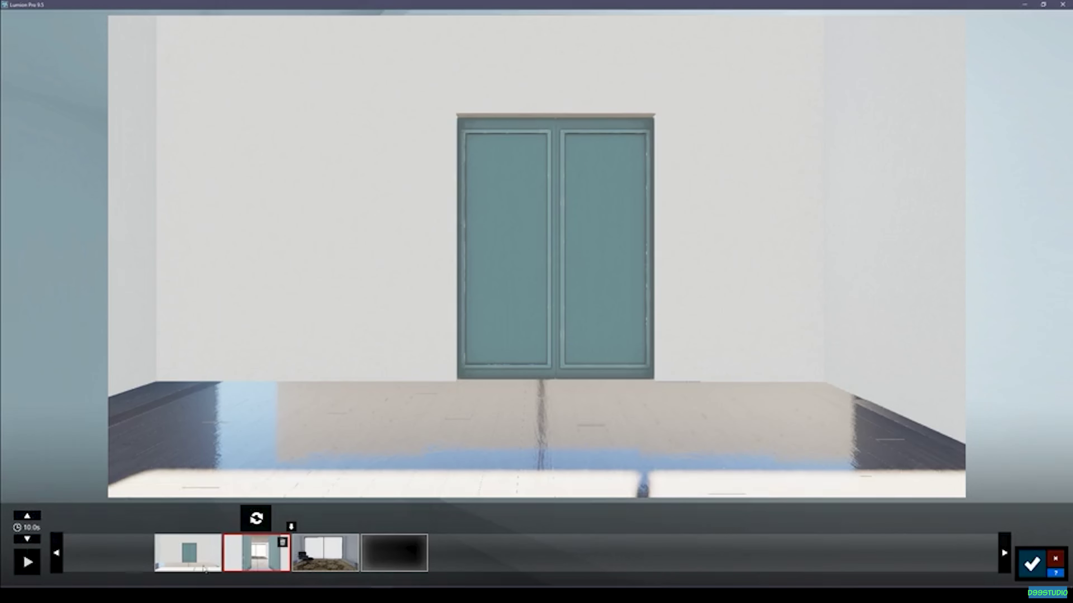
left_click(1041, 565)
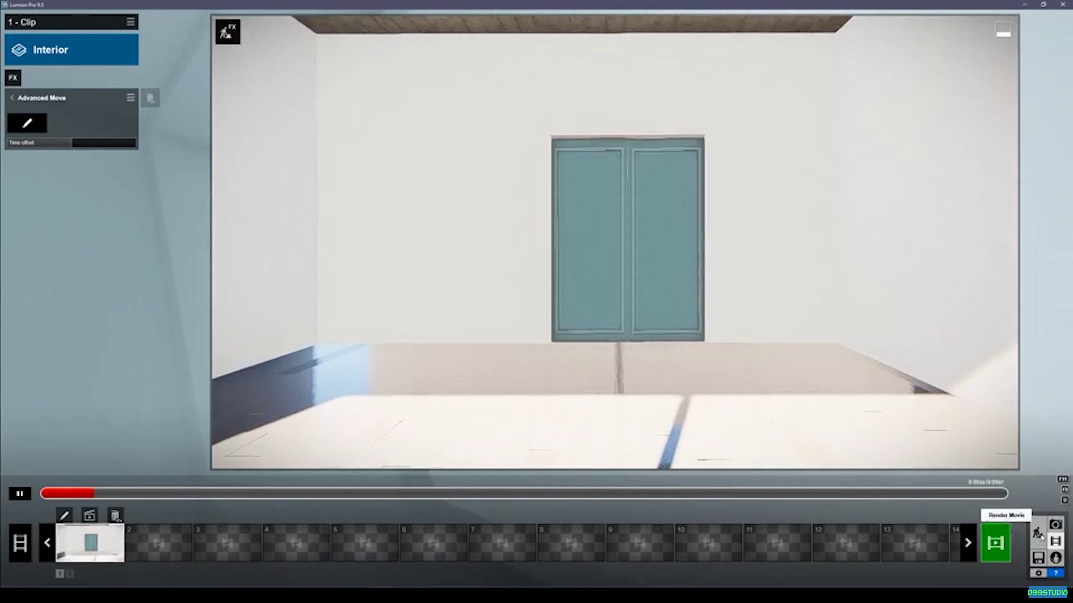
left_click(20, 494)
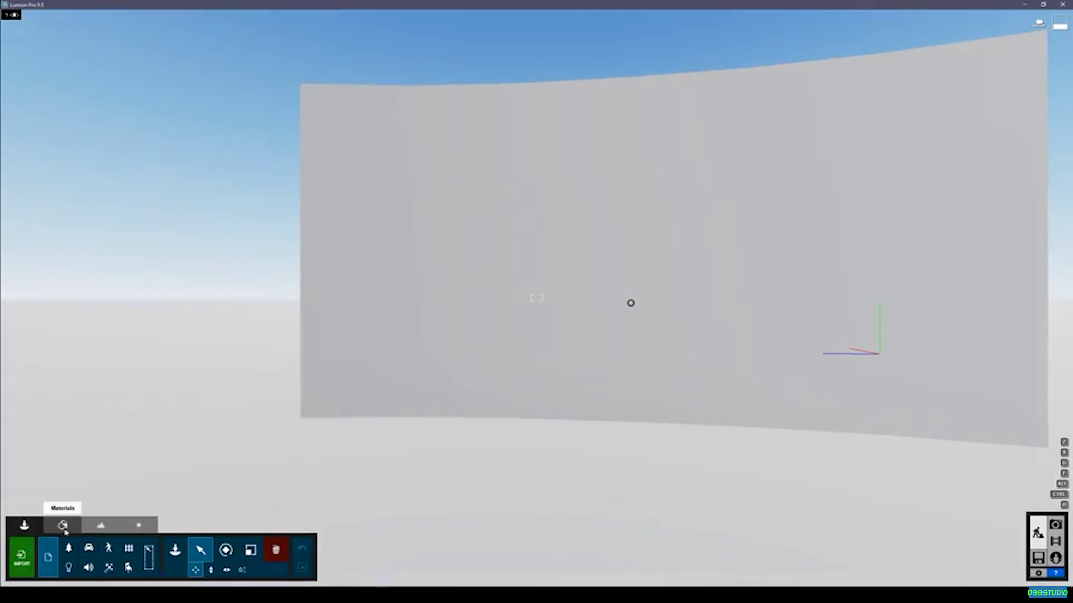
Load video.mp4 as the color map of the curved background screen's material in Build mode.
left_click(63, 525)
left_click(303, 406)
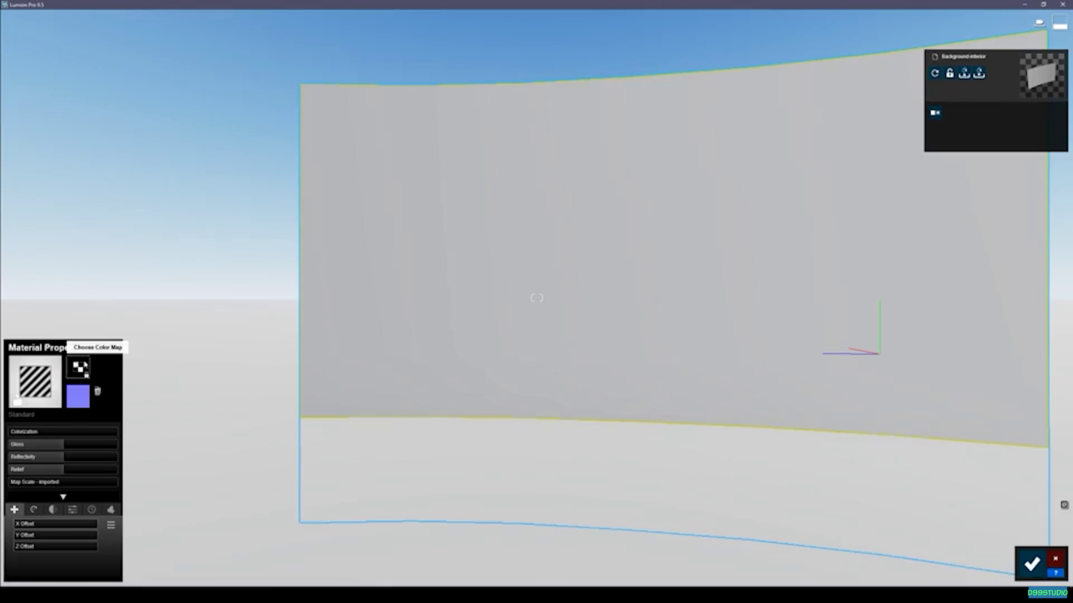
left_click(84, 365)
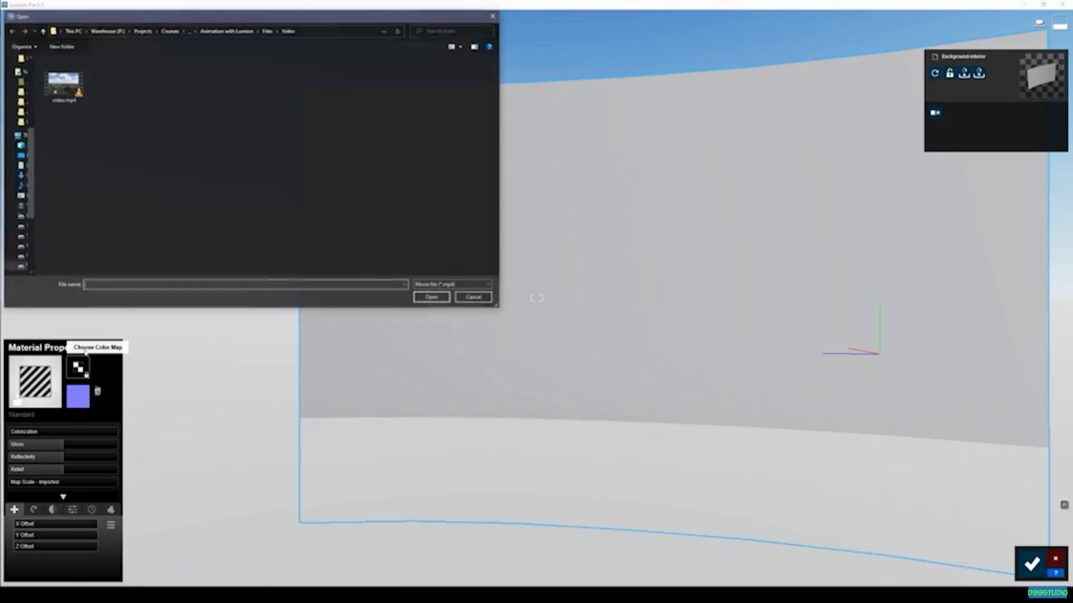
double_click(74, 80)
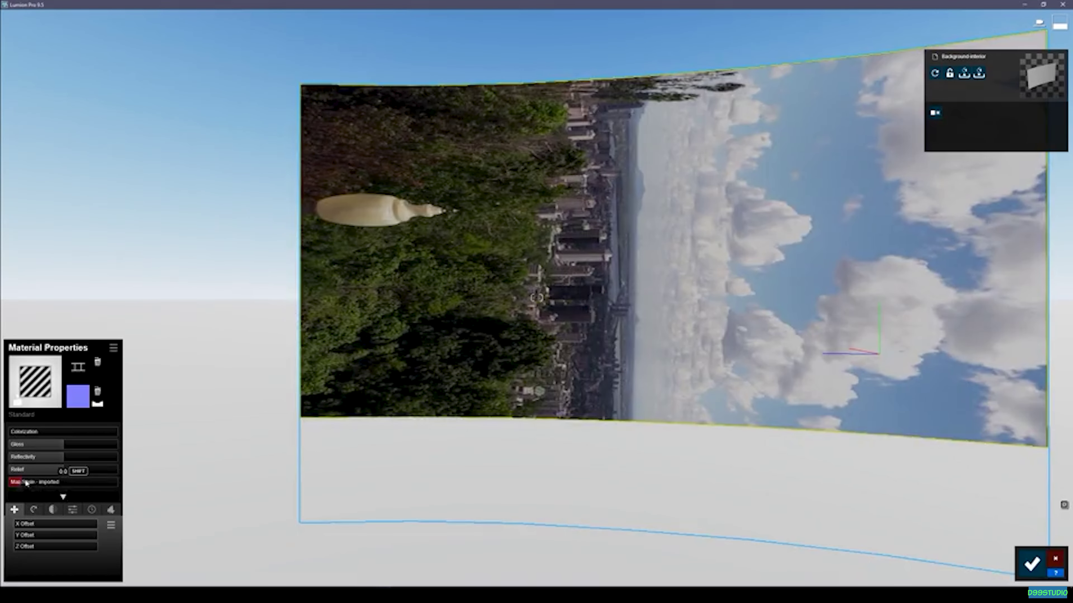
Turn the video texture upright with a custom map scale, setting the X offset to 0.5 and adjusting the Y offset to fit the screen.
left_click_drag(27, 484, 54, 487)
left_click_drag(27, 527, 57, 527)
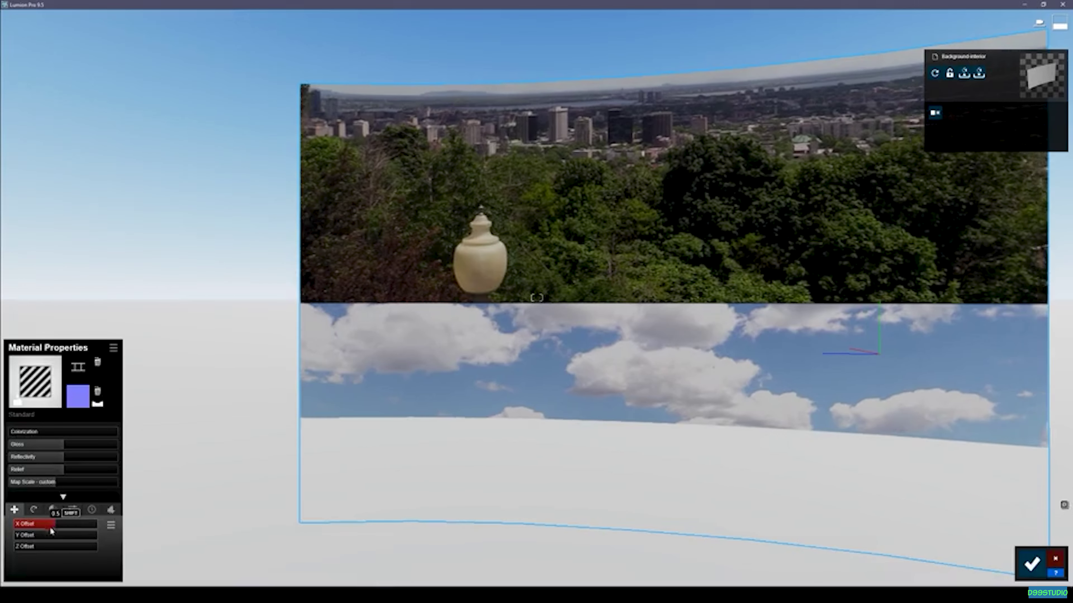
mouse_move(28, 540)
left_mouse_down()
mouse_move(48, 536)
mouse_move(37, 538)
left_mouse_up()
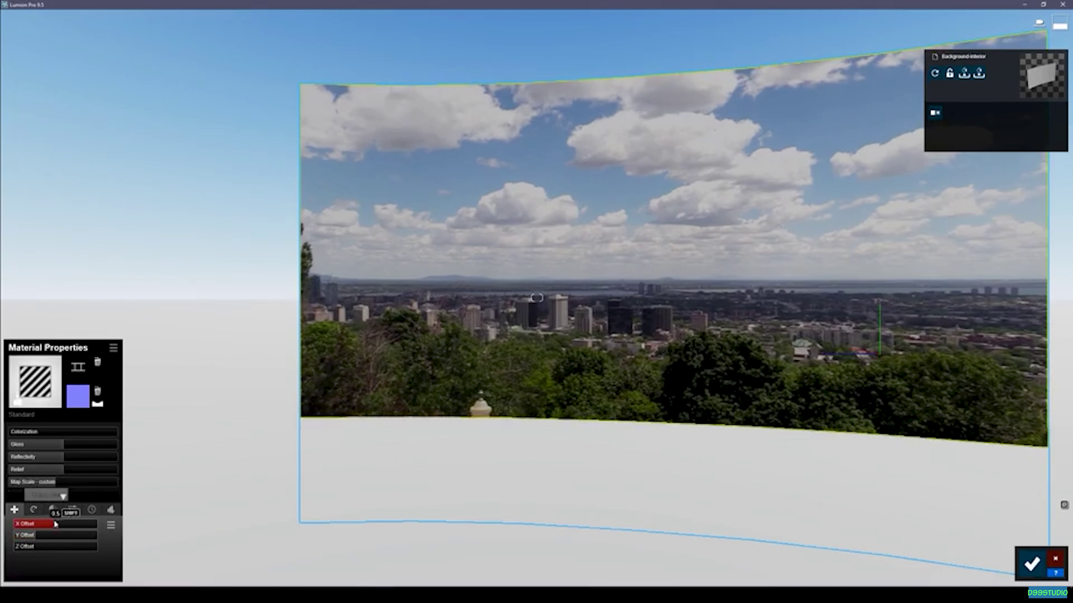
Lower the background material's gloss, reflectivity and relief to nearly zero, save it and check the video through the window.
left_click_drag(62, 444, 25, 456)
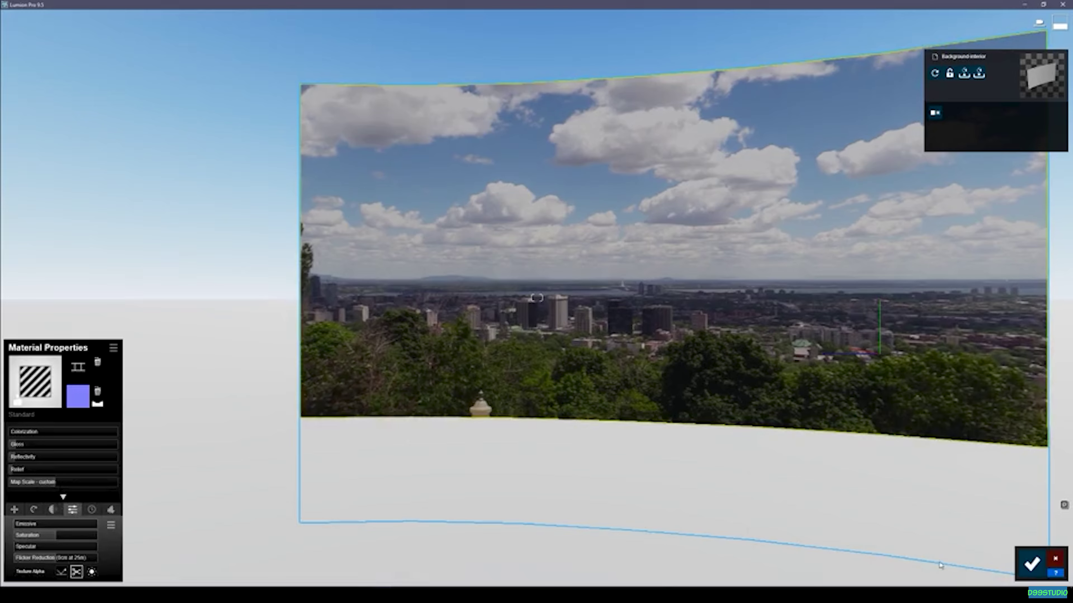
left_click(1028, 566)
key("s")
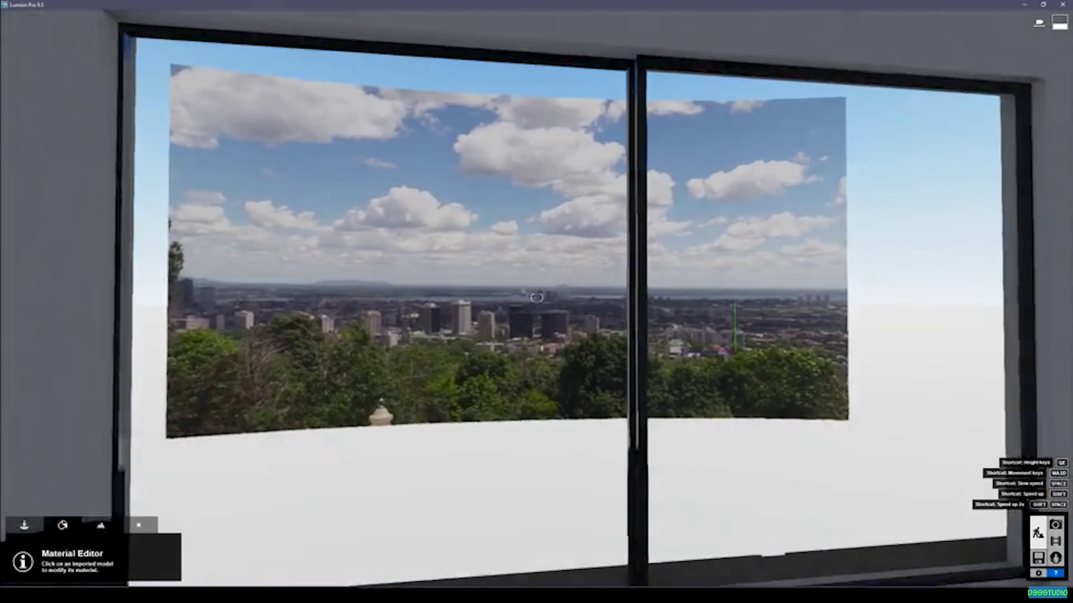
key("w")
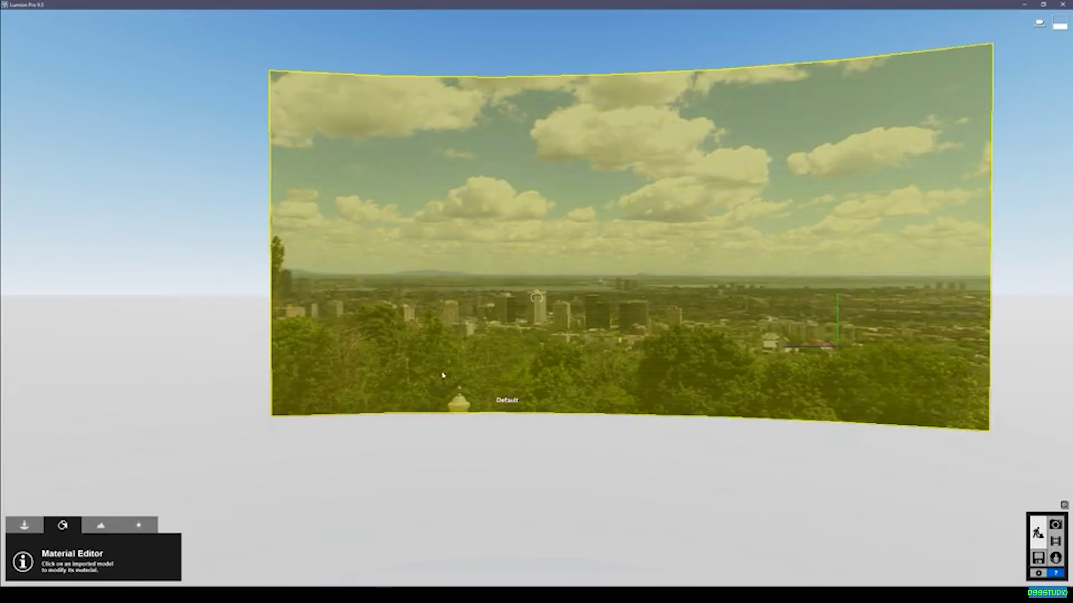
Undo the trial move of the curved background screen and shift the screen slightly horizontally outside the window.
key("s")
key("w")
key("d")
key("e")
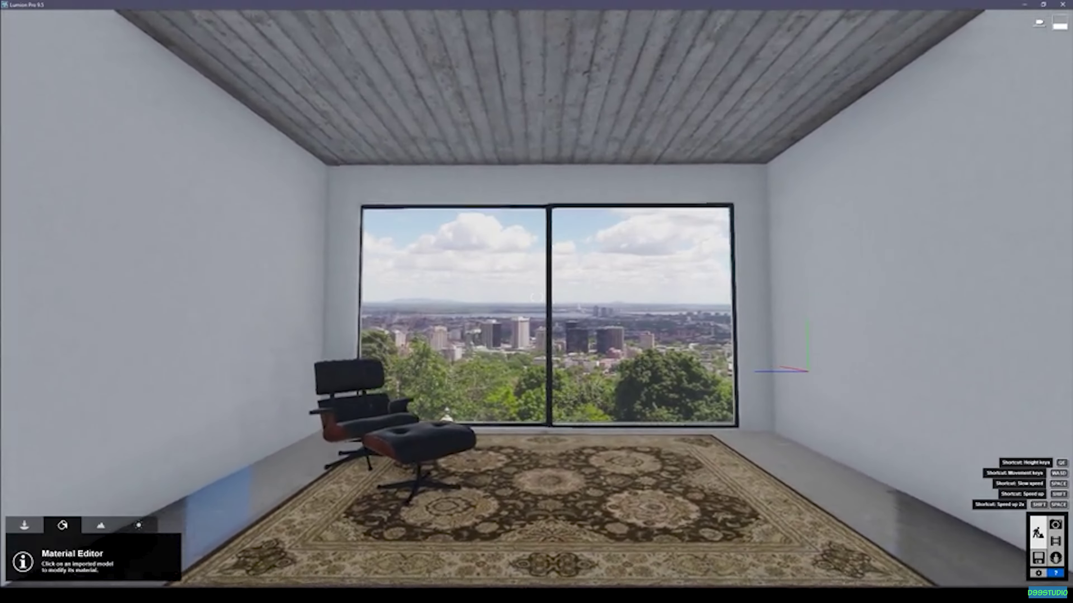
key("w")
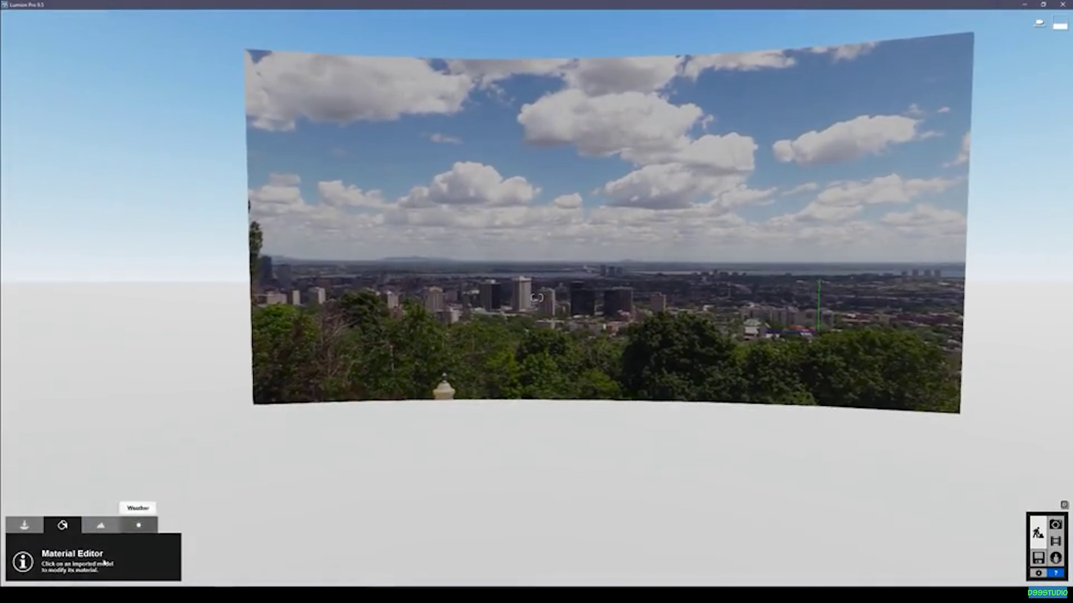
left_click(35, 534)
left_click_drag(592, 363, 608, 290)
left_click(300, 549)
right_click_drag(589, 375, 718, 454)
key("w")
key("s")
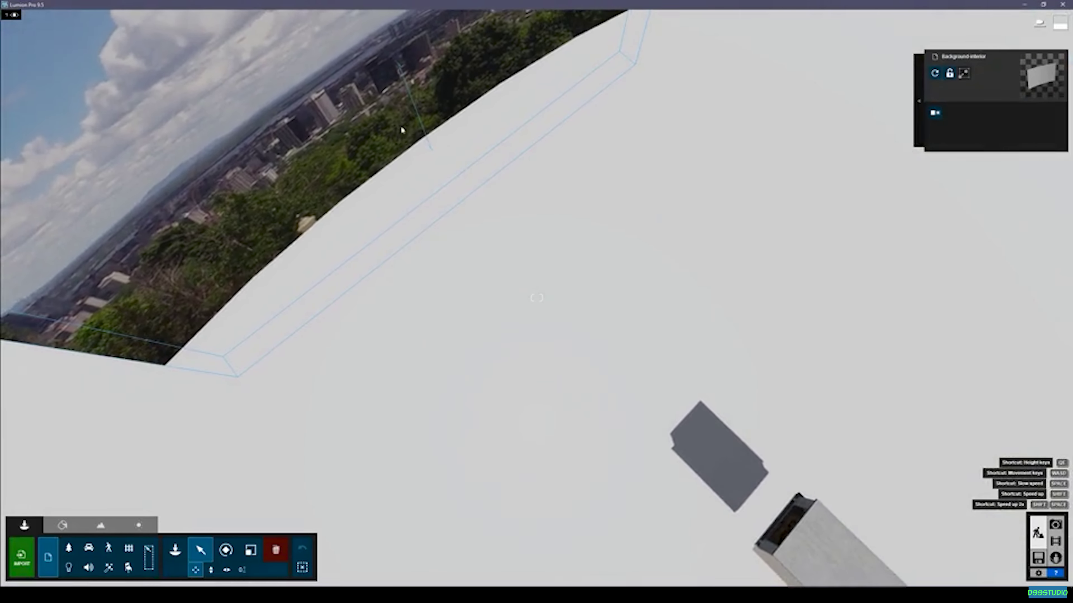
left_click(399, 74)
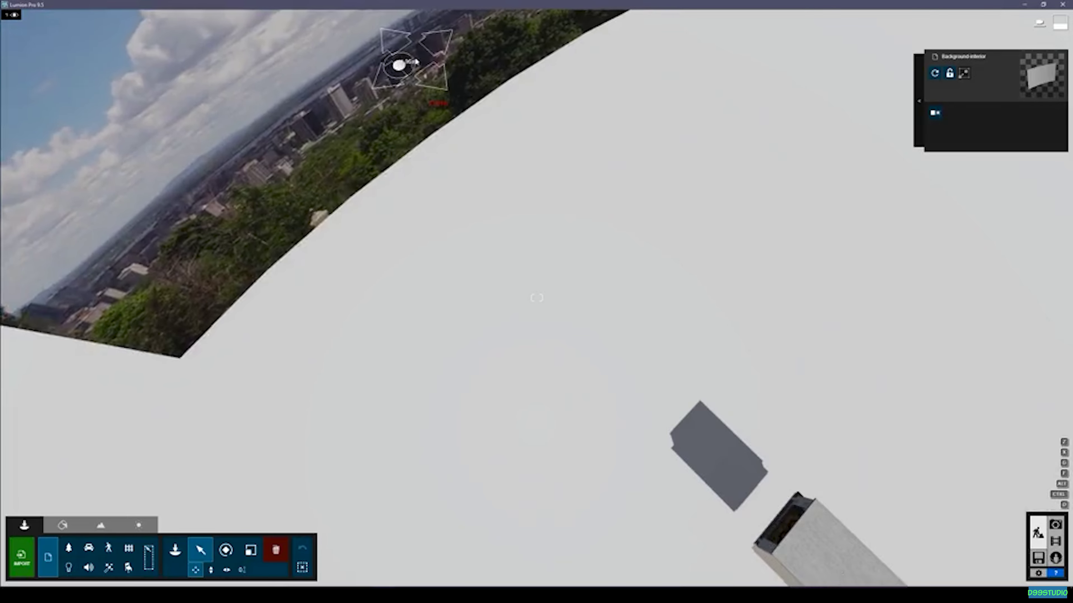
left_click_drag(438, 58, 440, 58)
Raise the curved background screen vertically so the city horizon sits higher in the sliding window.
right_click_drag(440, 58, 650, 32)
key("w")
key("w")
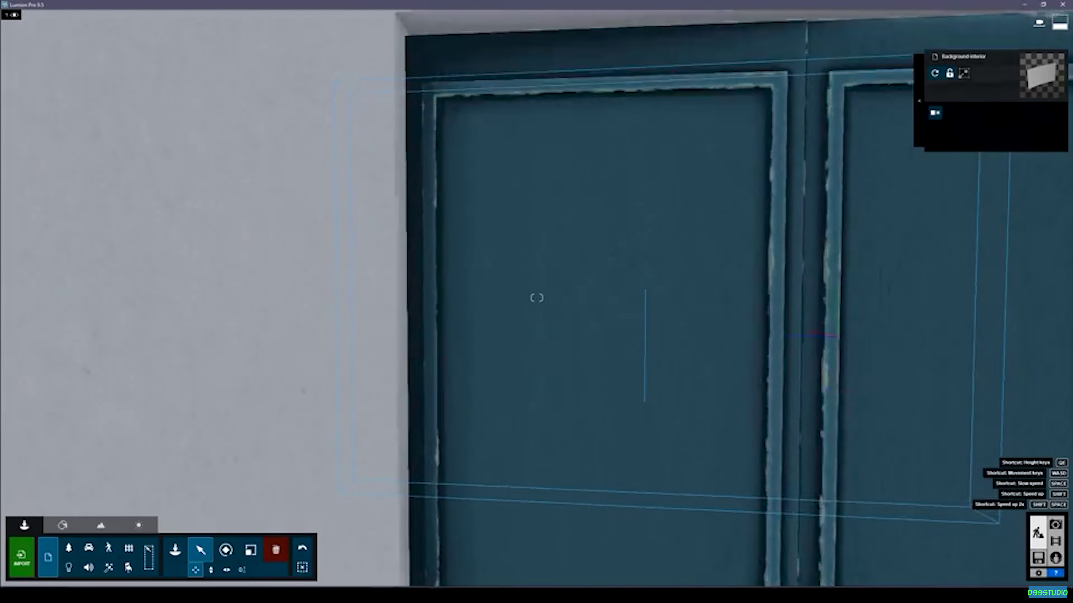
key("e")
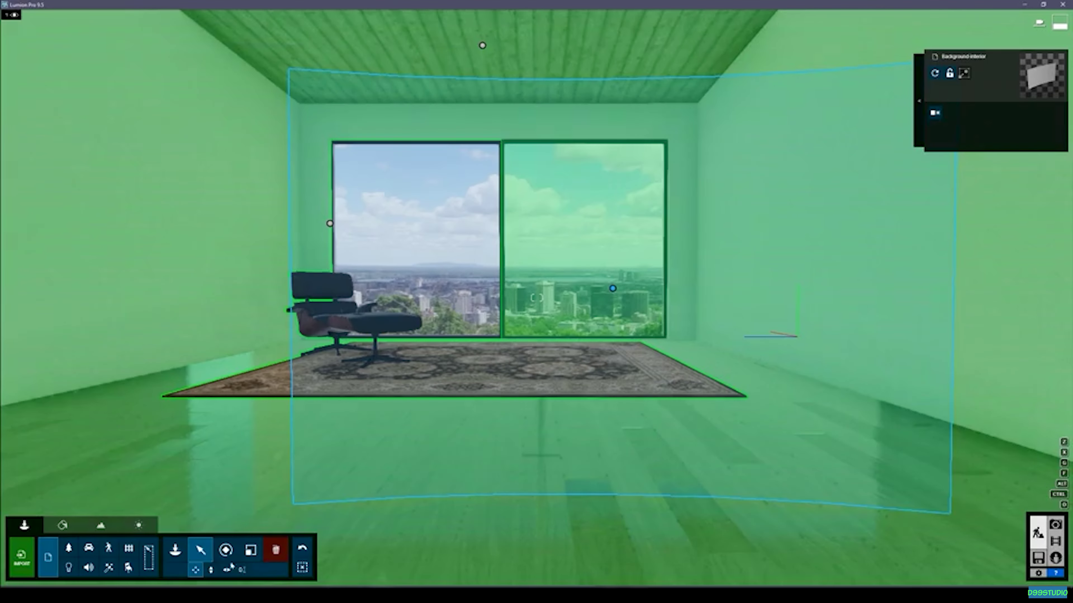
left_click(211, 570)
left_click_drag(613, 288, 613, 111)
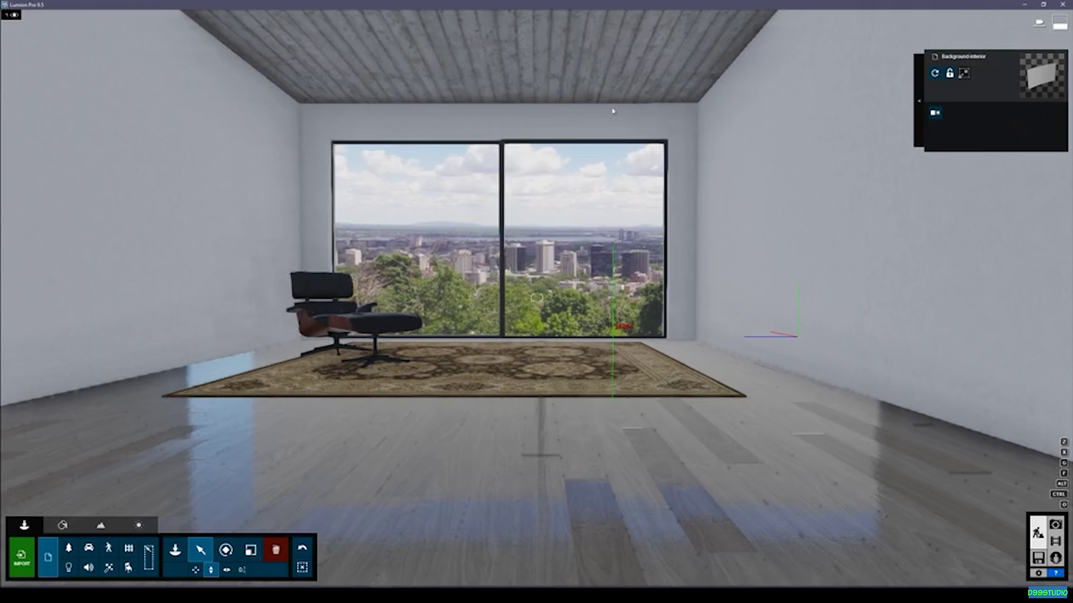
Lower the background screen slightly to fine-tune the skyline's height as seen through the window from inside the room.
key("s")
key("a")
key("w")
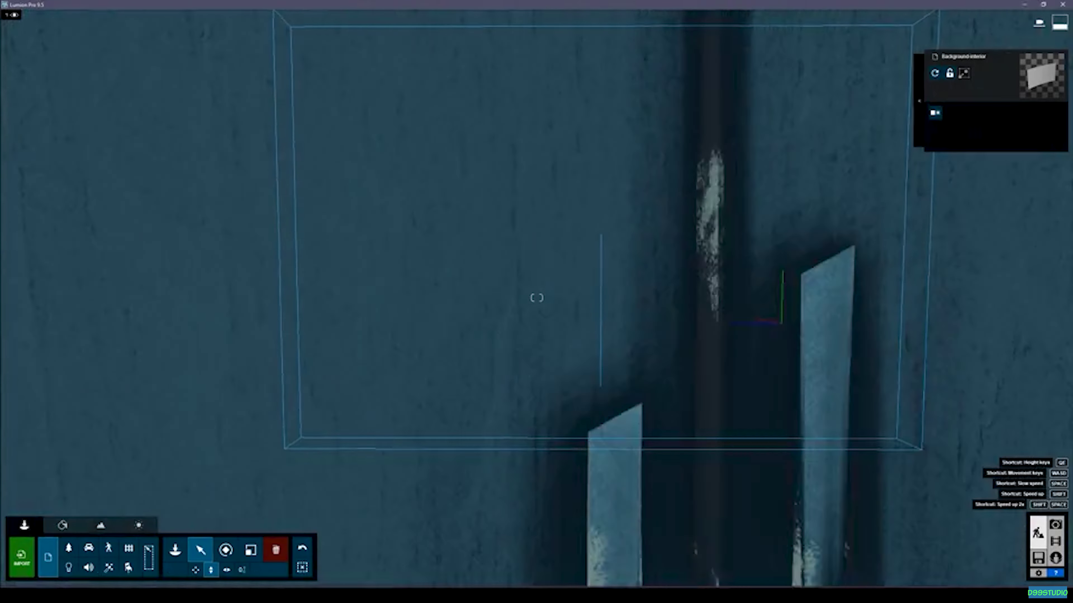
key("w")
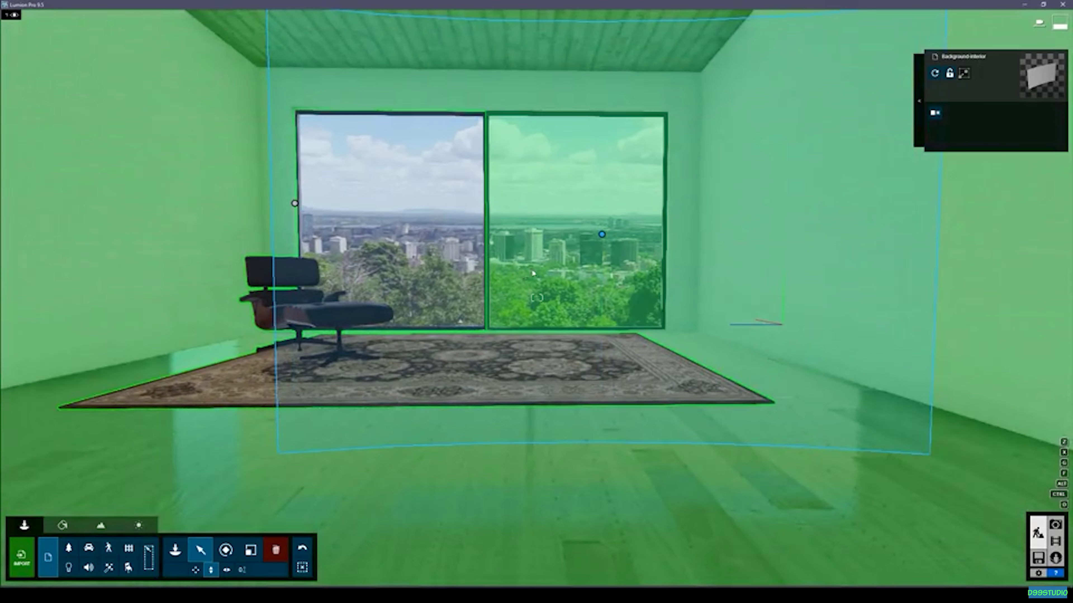
key("s")
left_click_drag(603, 236, 602, 245)
key("s")
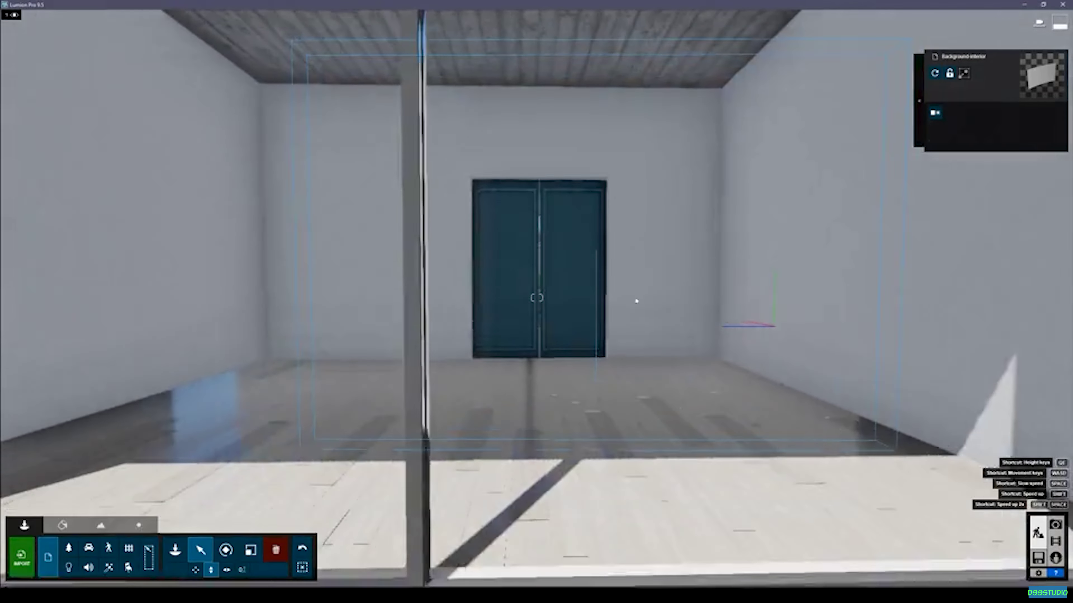